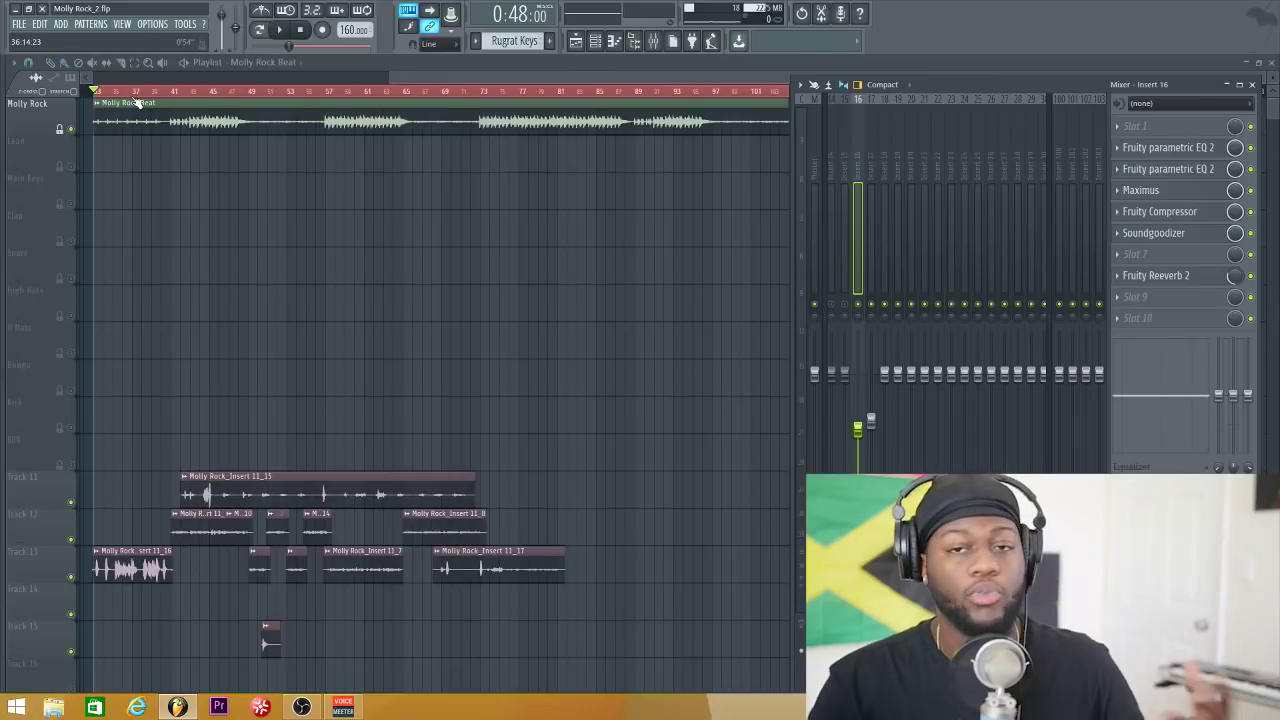
Play the full mix from bar 33 to hear the vocals with the beat, and stop playback
key(space)
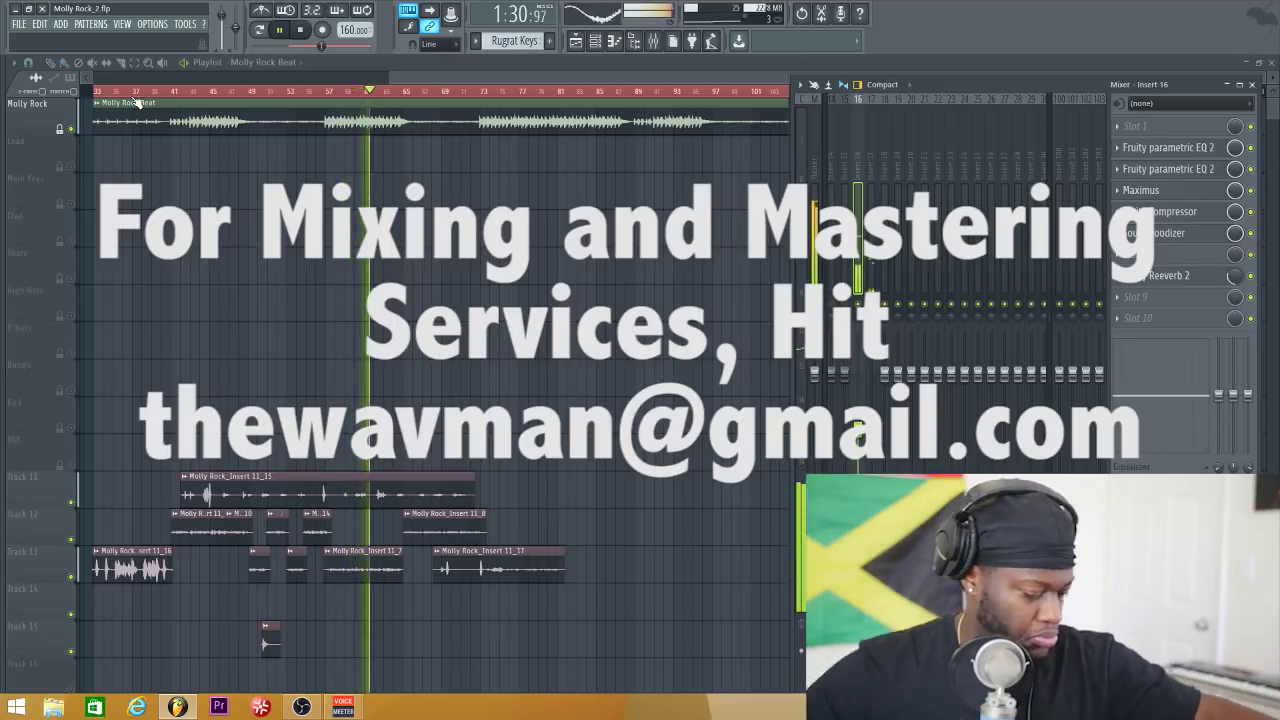
key(space)
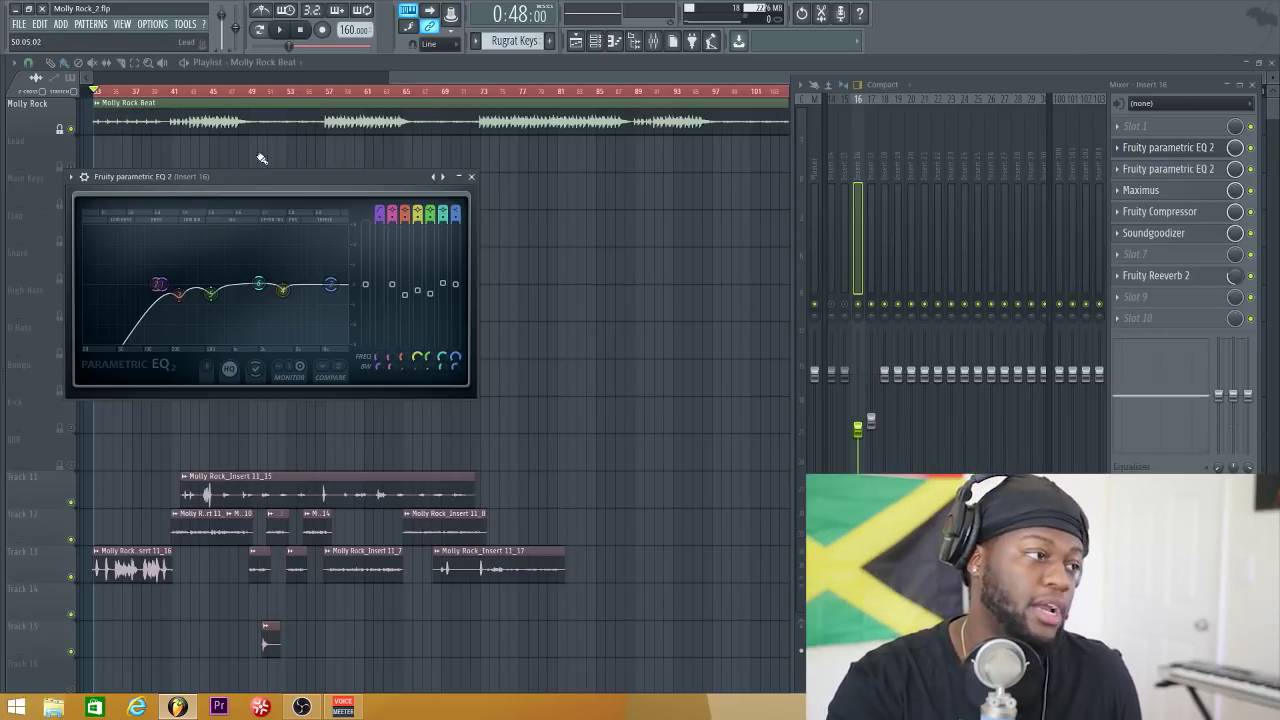
On Insert 16's first Fruity parametric EQ 2, boost and sweep band 3 around 240 Hz during vocal playback, and return it to a slight cut
drag(273, 176, 477, 152)
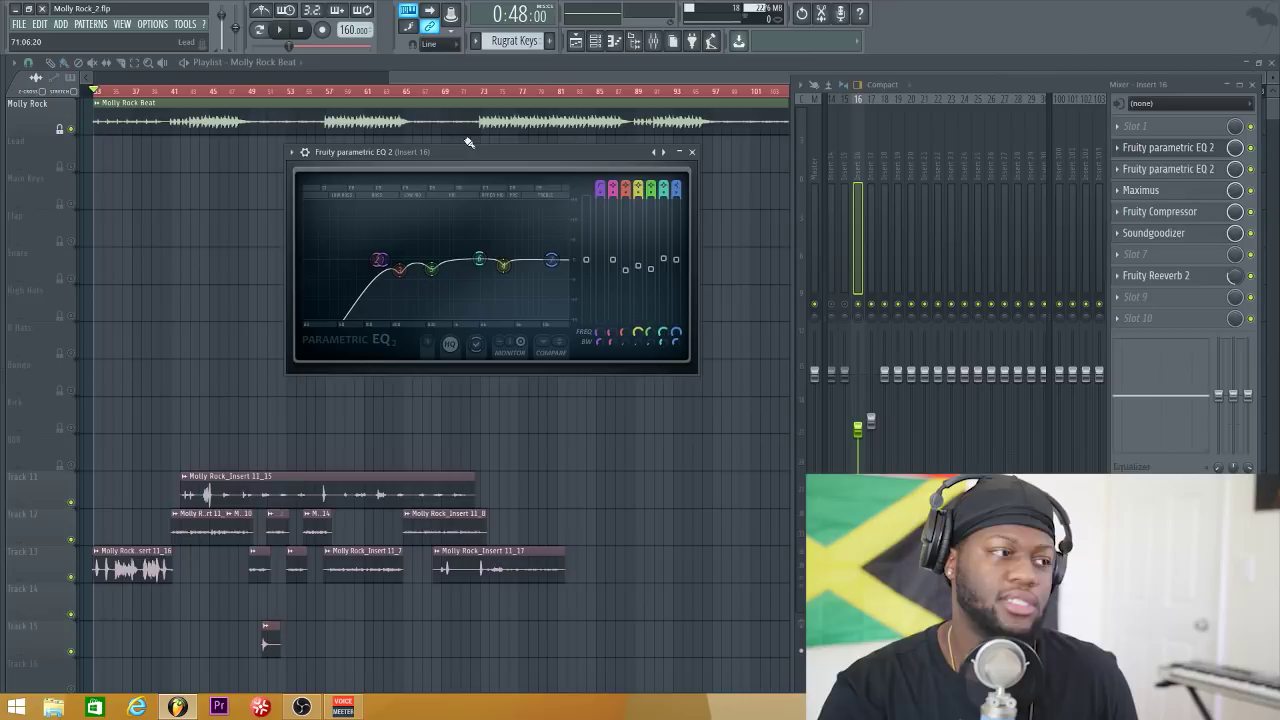
drag(392, 264, 390, 265)
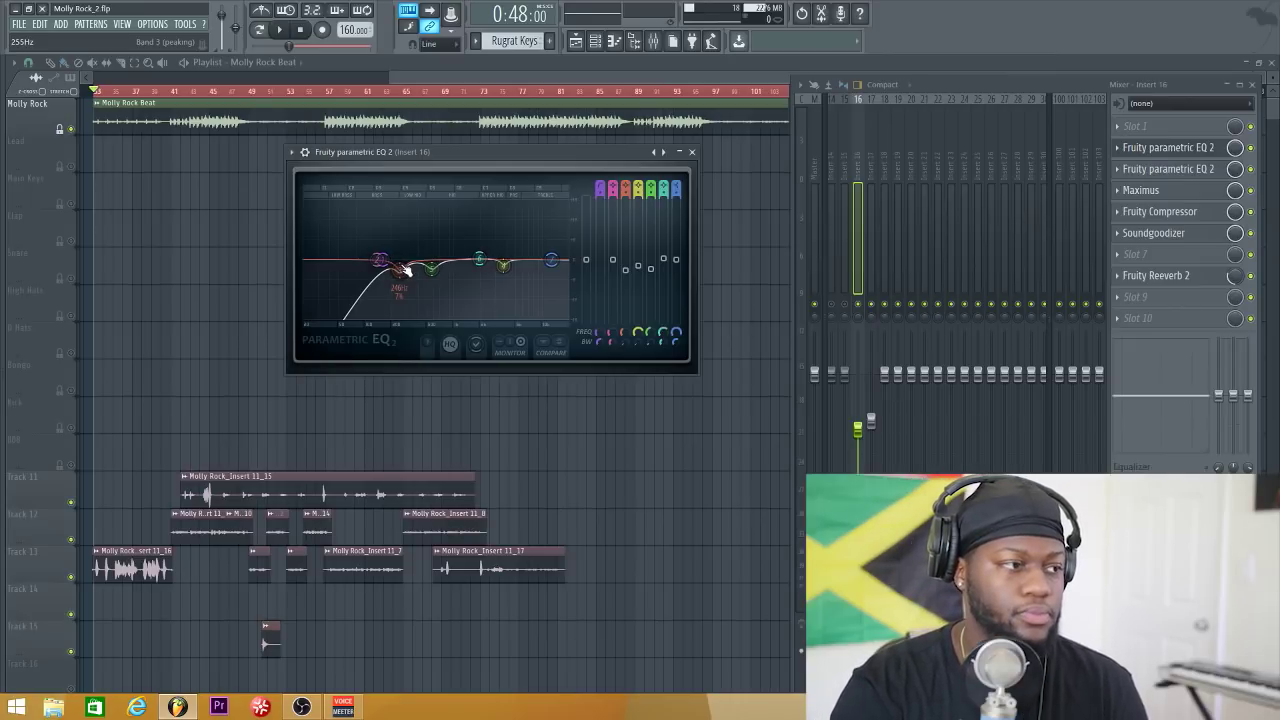
drag(404, 270, 397, 207)
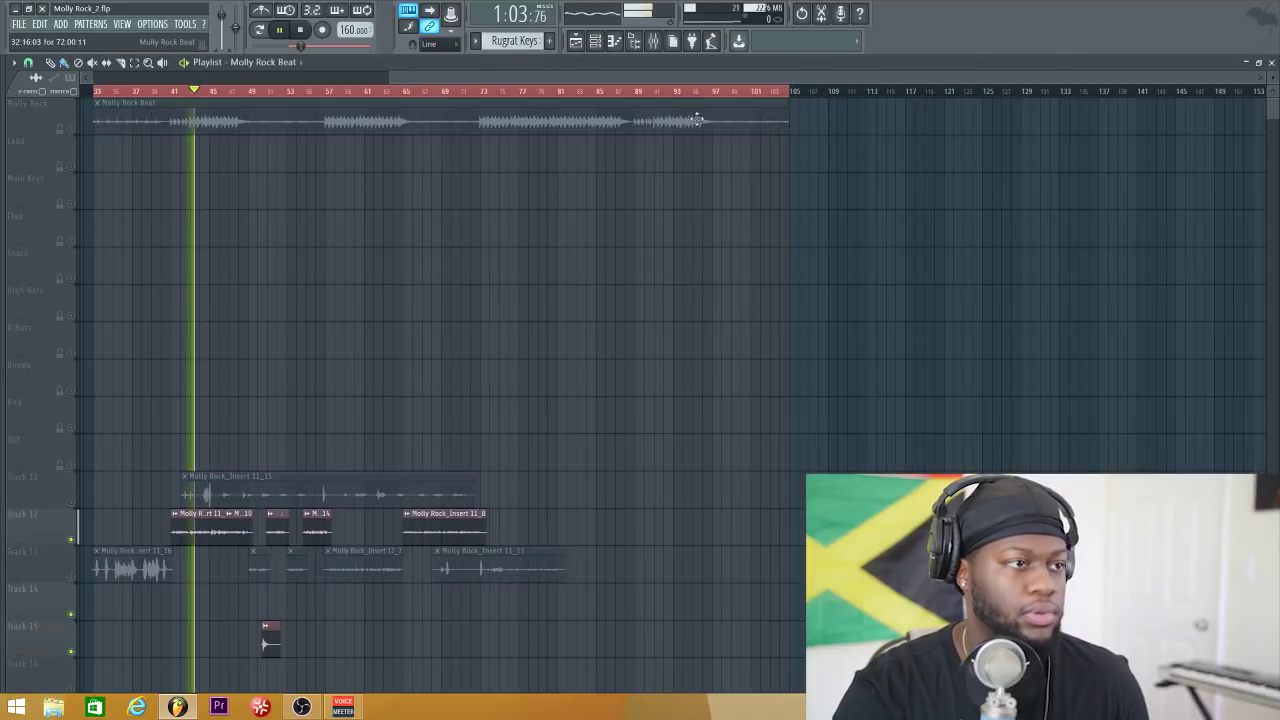
key(F9)
click(1168, 149)
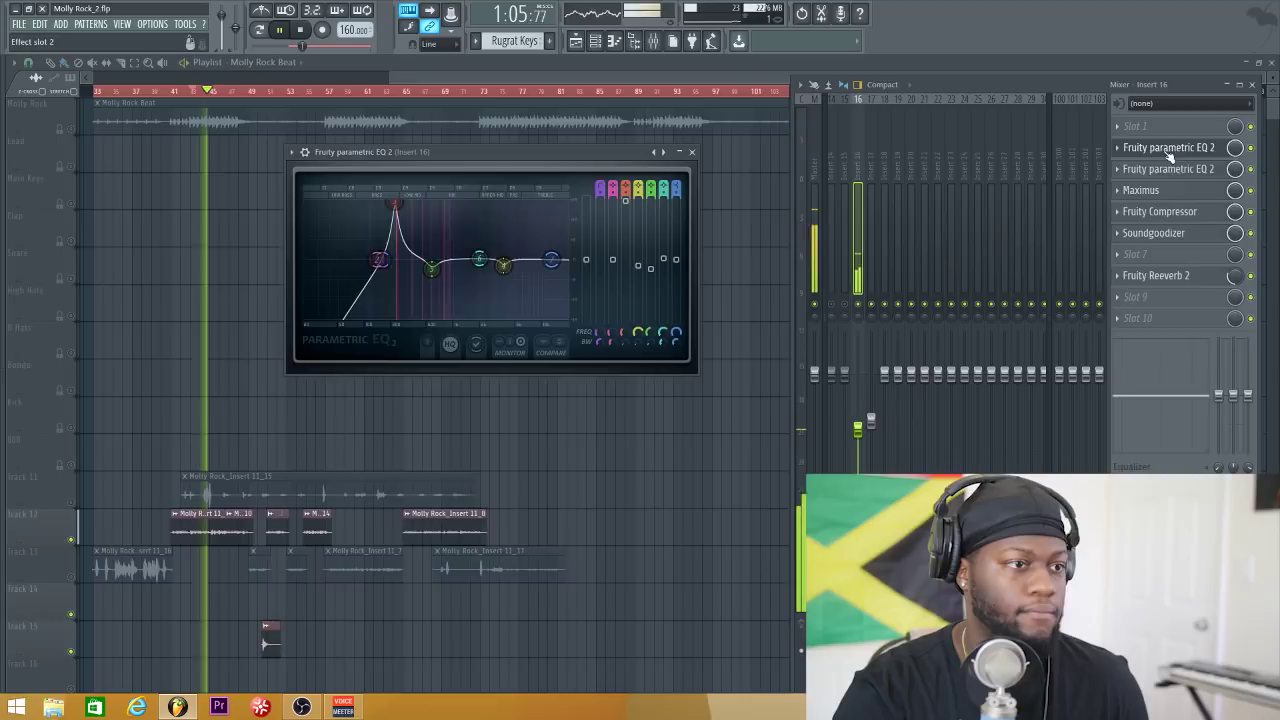
mouse_move(393, 205)
mouse_down()
mouse_move(372, 205)
mouse_move(490, 206)
mouse_move(401, 206)
mouse_up()
key(space)
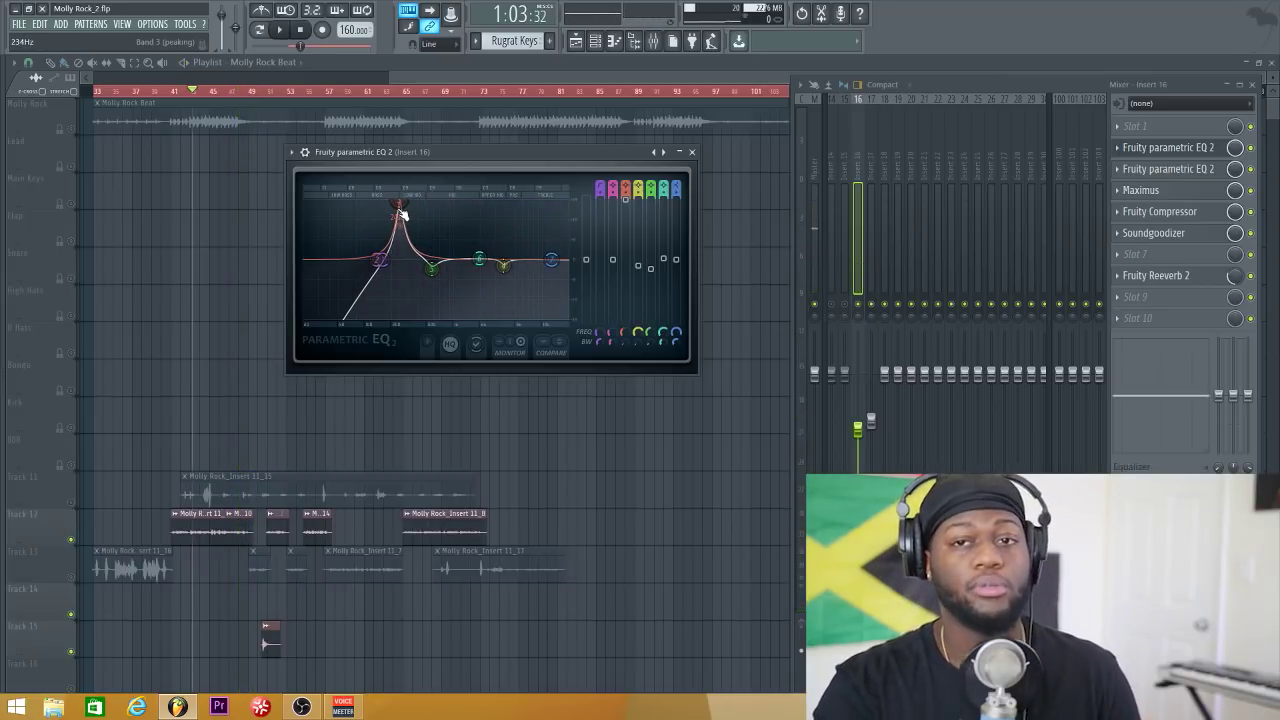
drag(401, 213, 404, 214)
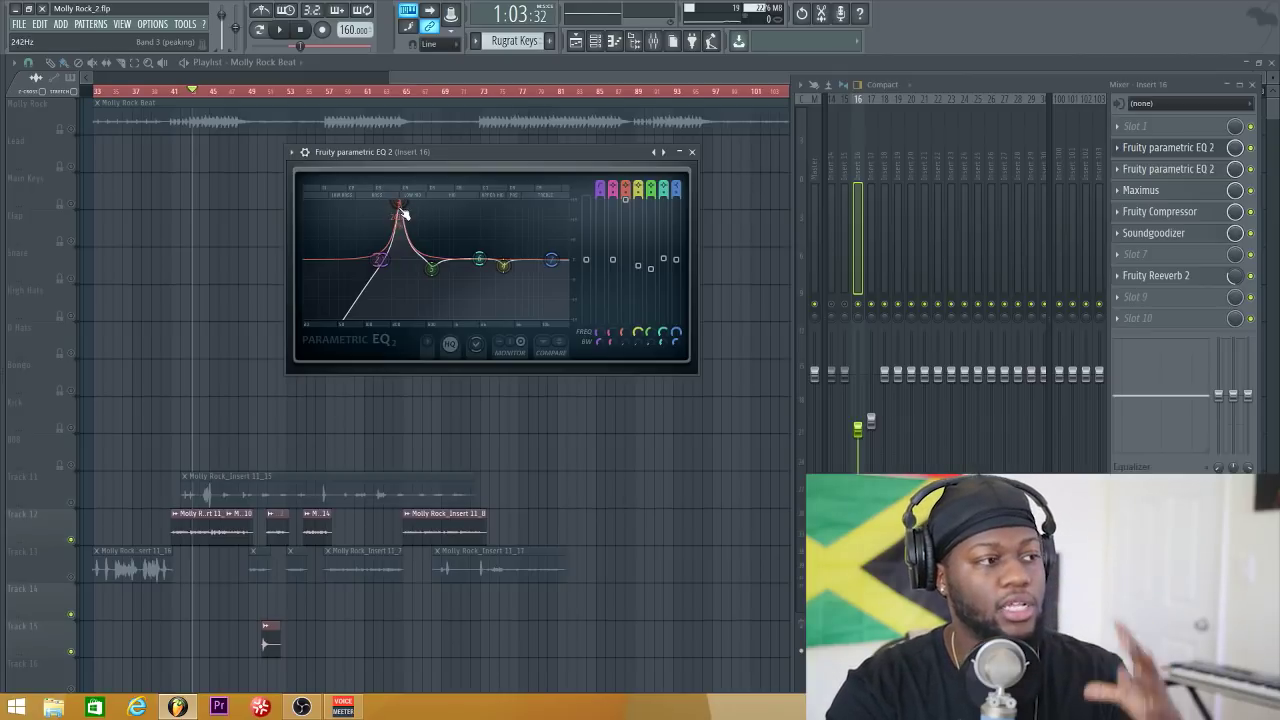
drag(402, 213, 400, 268)
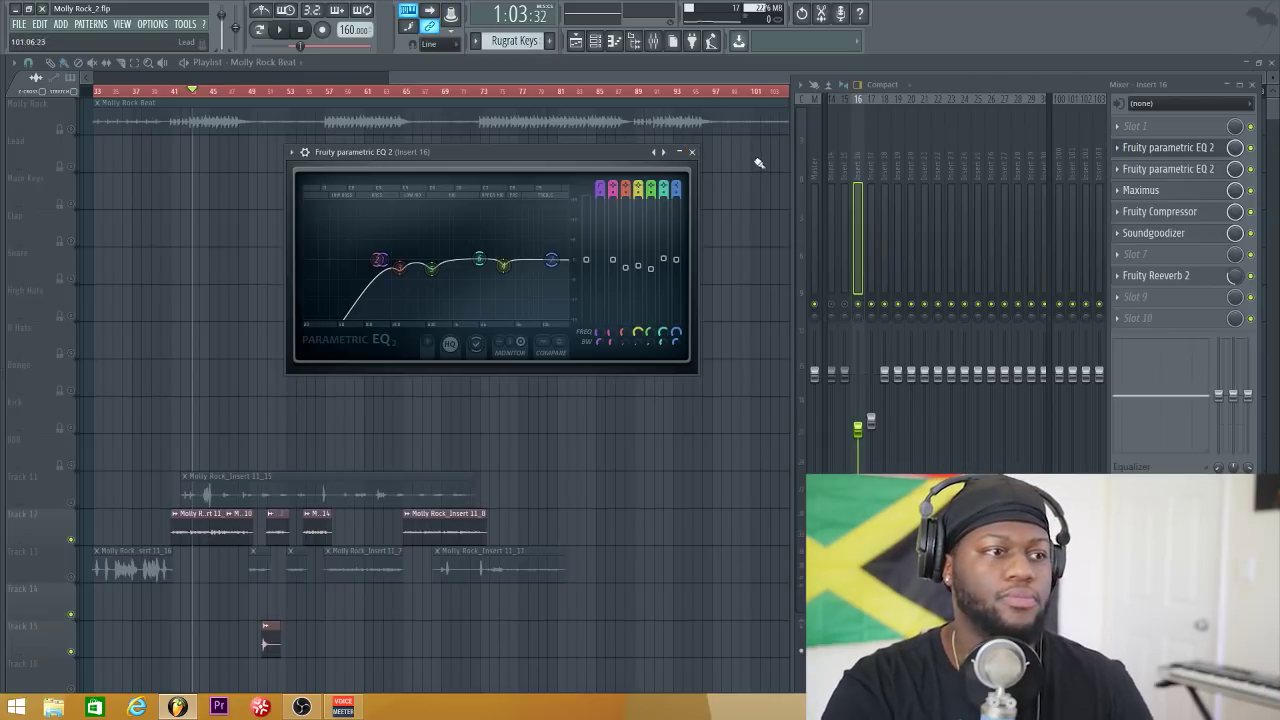
Close the first equalizer on Insert 16 and review the curve of the second Fruity parametric EQ 2
click(691, 151)
click(1168, 169)
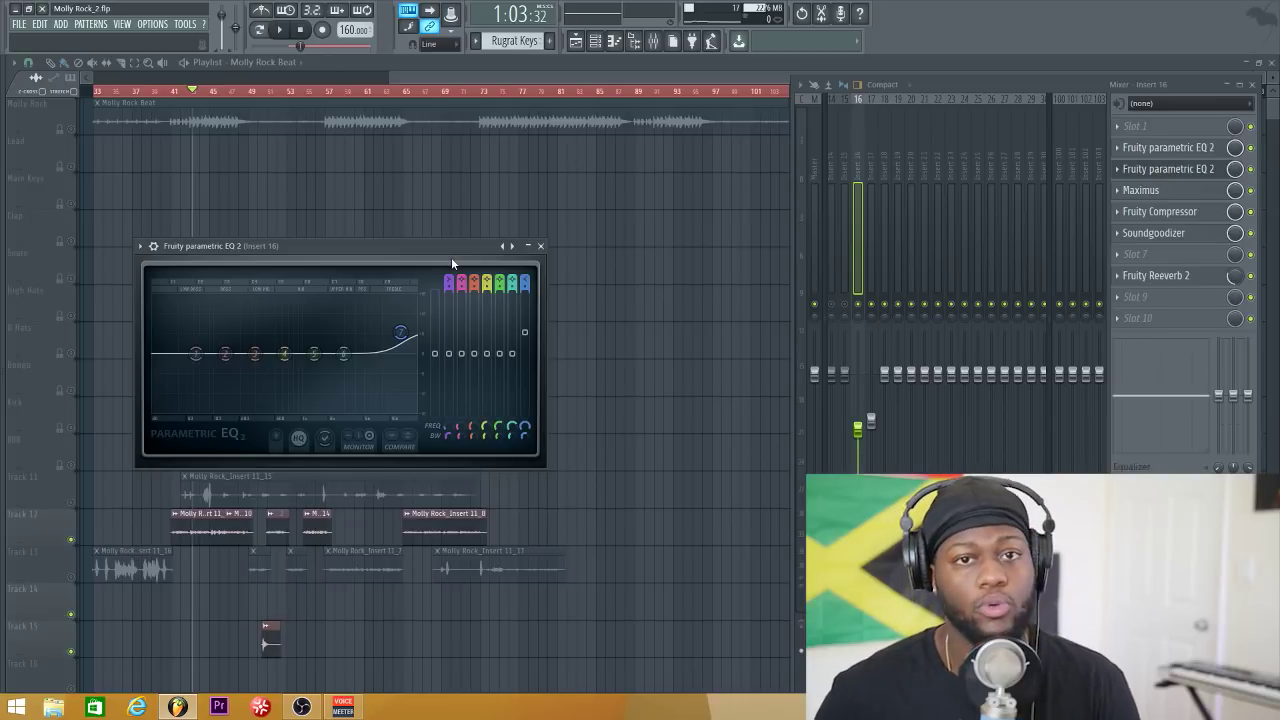
click(540, 246)
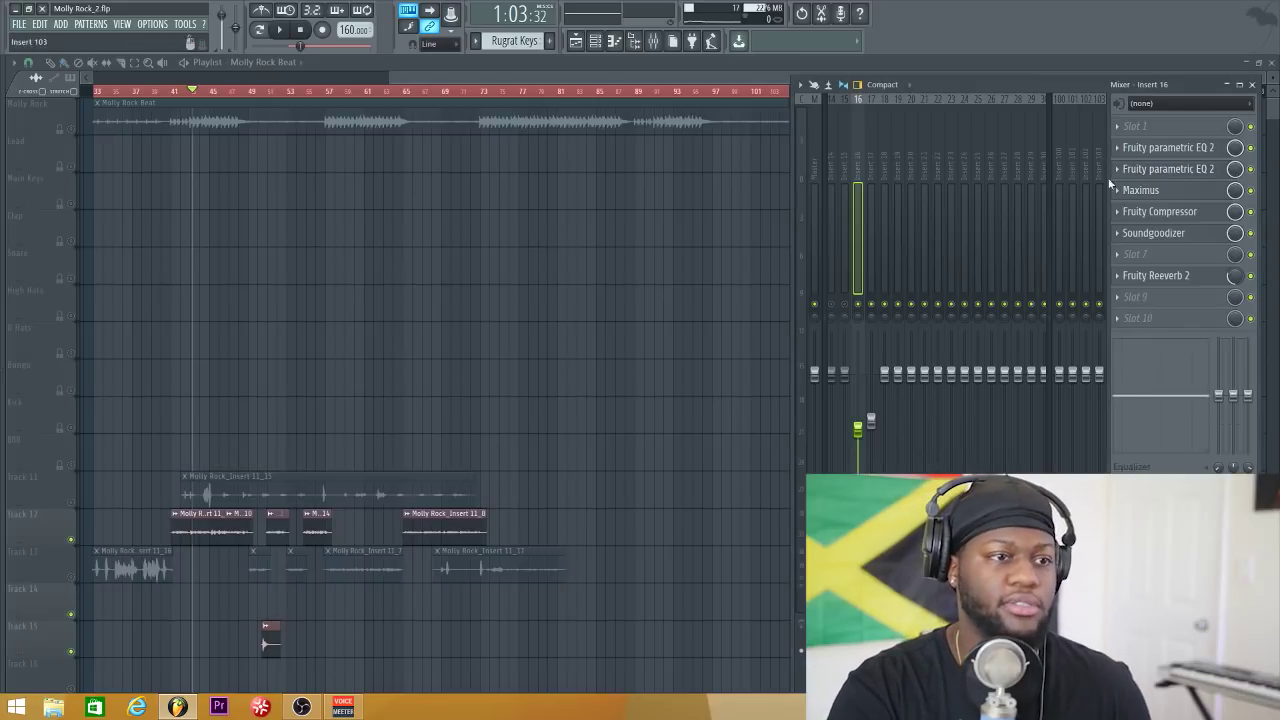
Bypass both Fruity parametric EQ 2 effects on Insert 16 and play the vocals to hear them without equalization
click(1250, 147)
key(space)
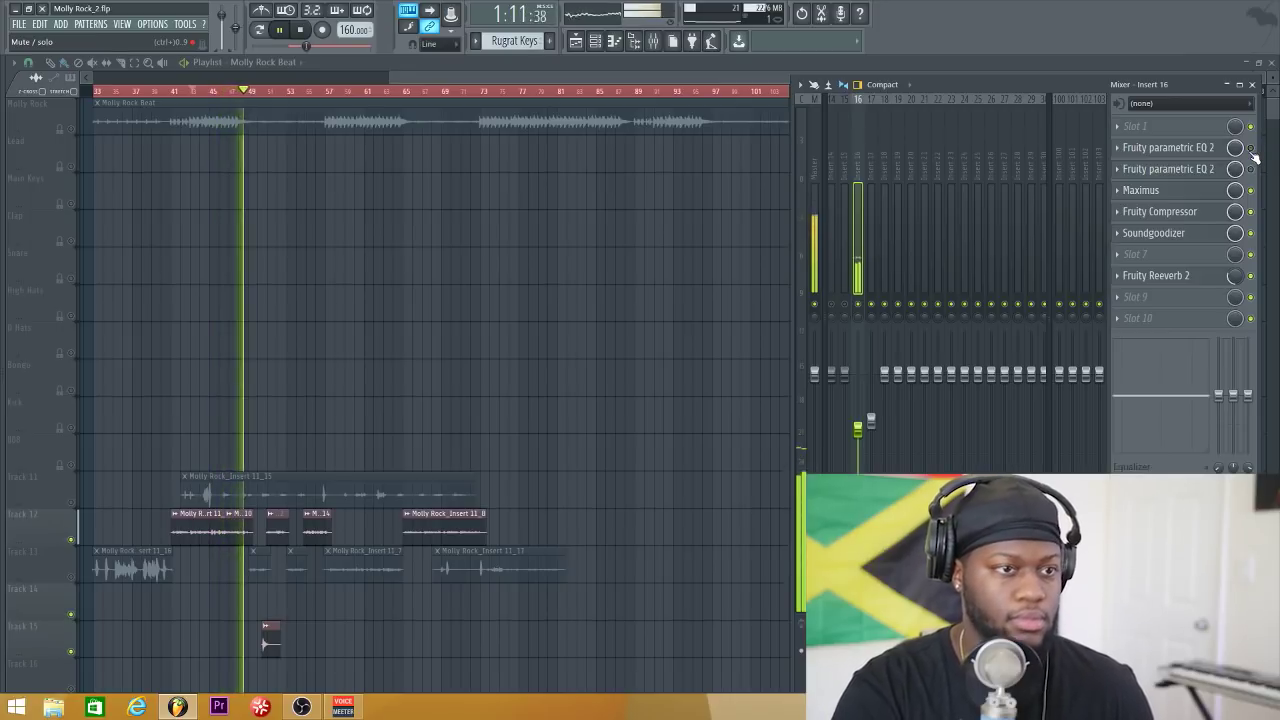
key(space)
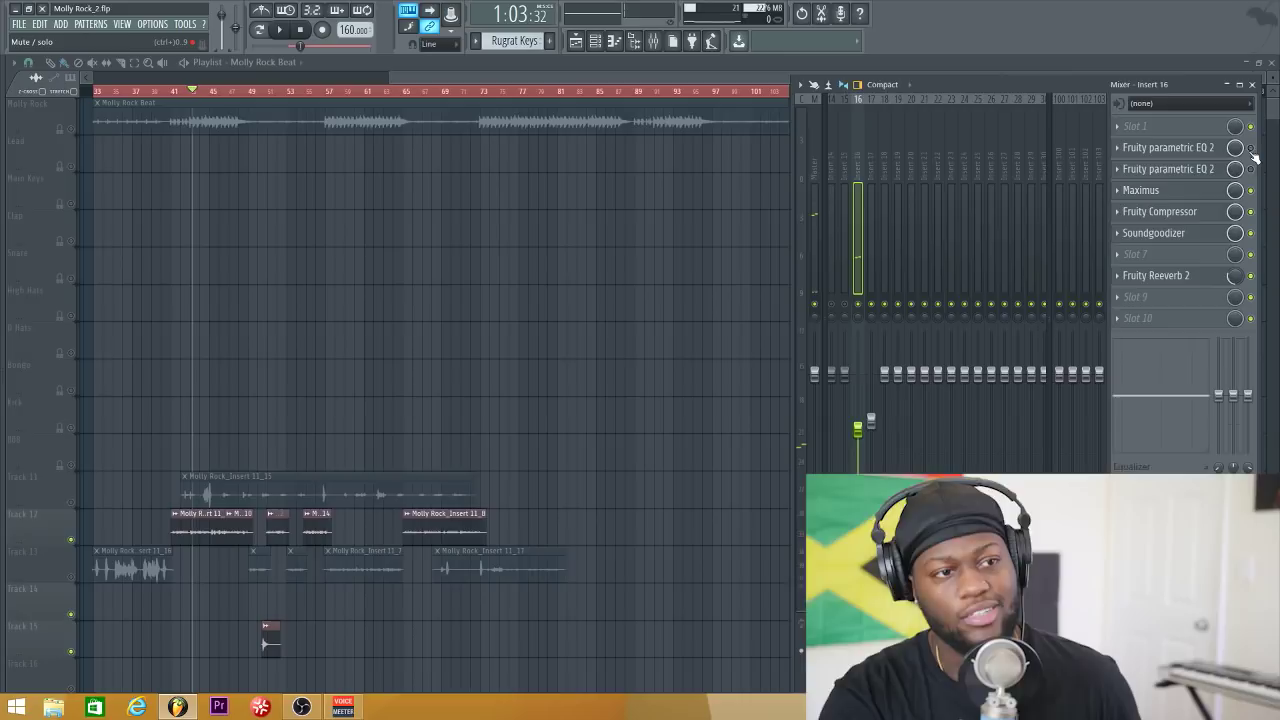
Examine the Maximus settings and preset options on Insert 16, as well as the Fruity Compressor settings
click(1188, 197)
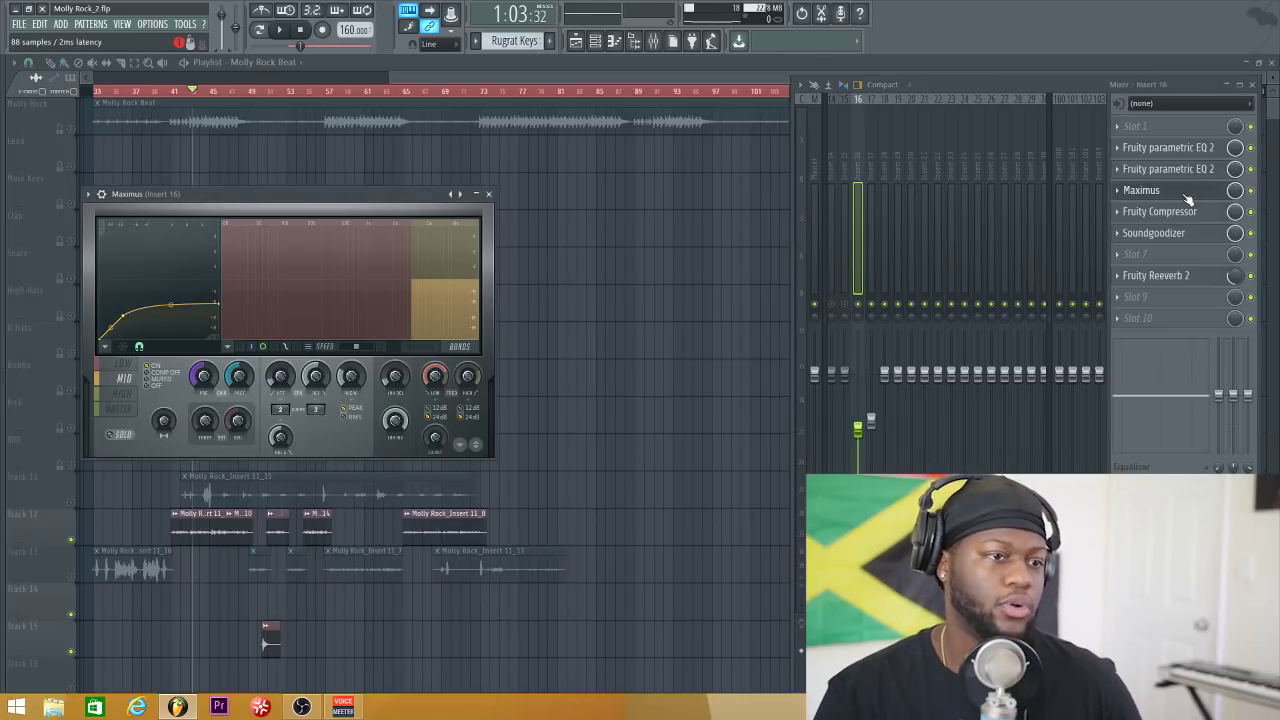
click(89, 195)
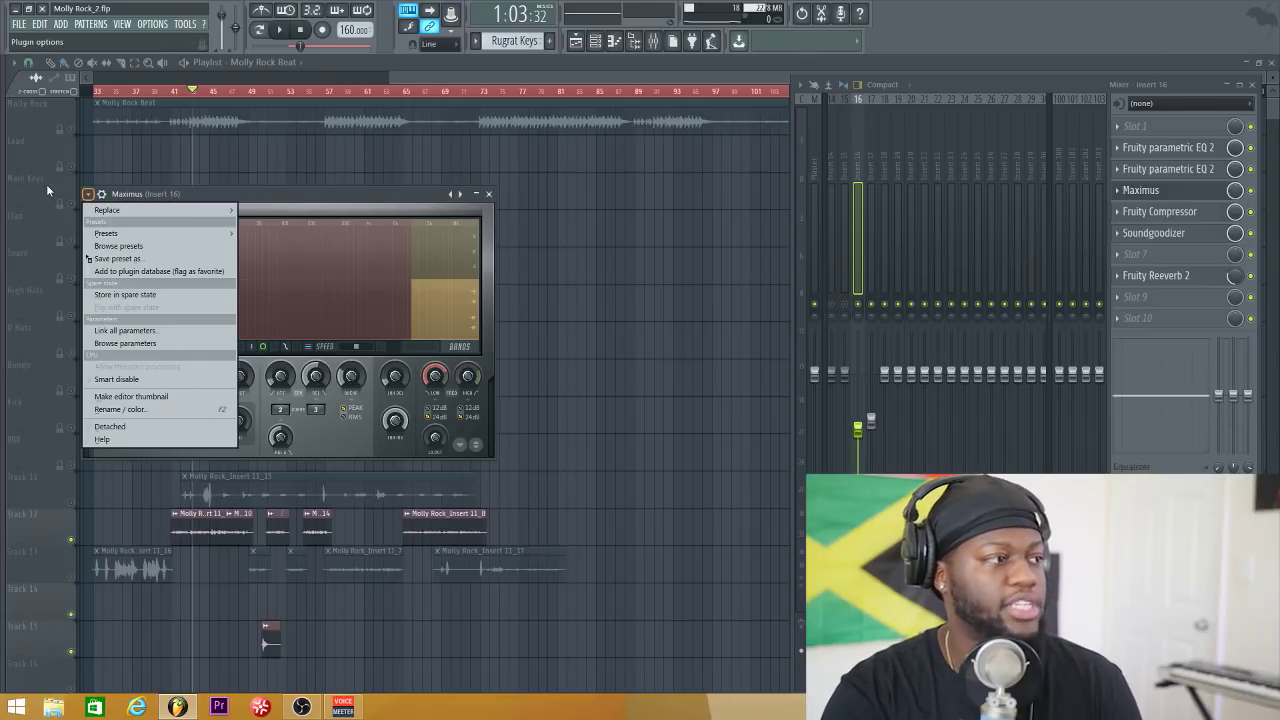
mouse_move(110, 233)
click(241, 160)
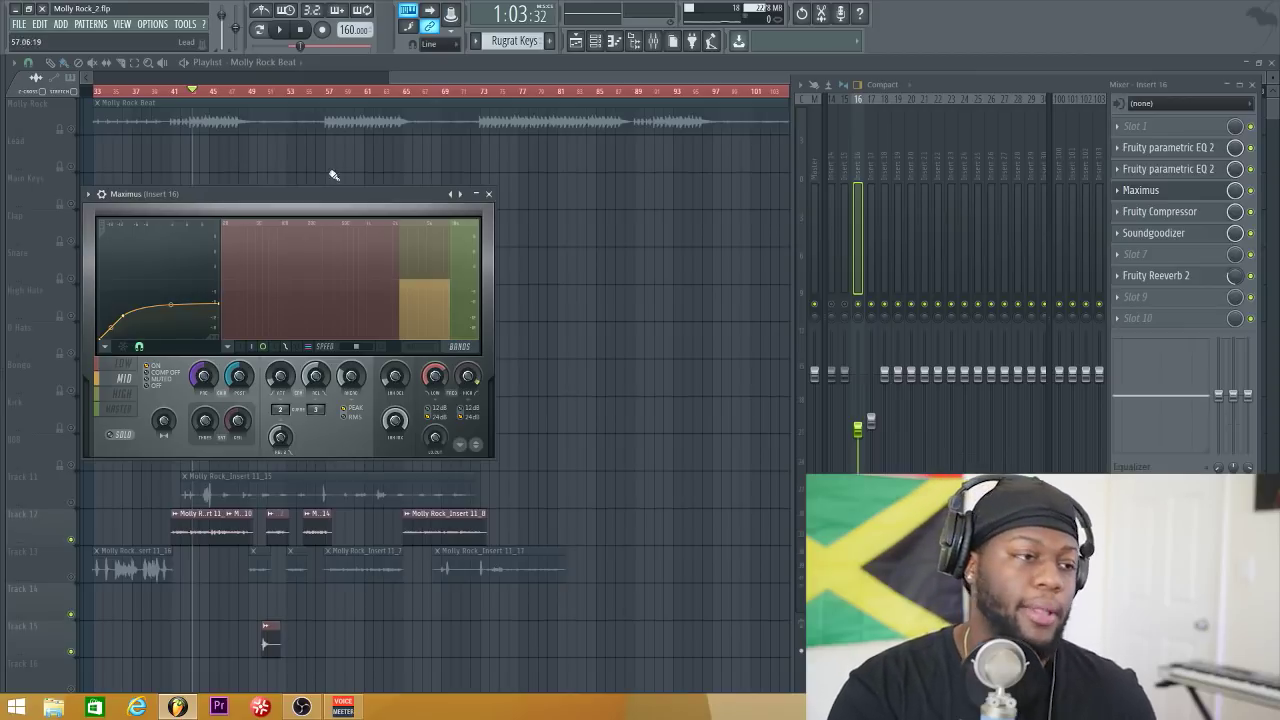
click(489, 194)
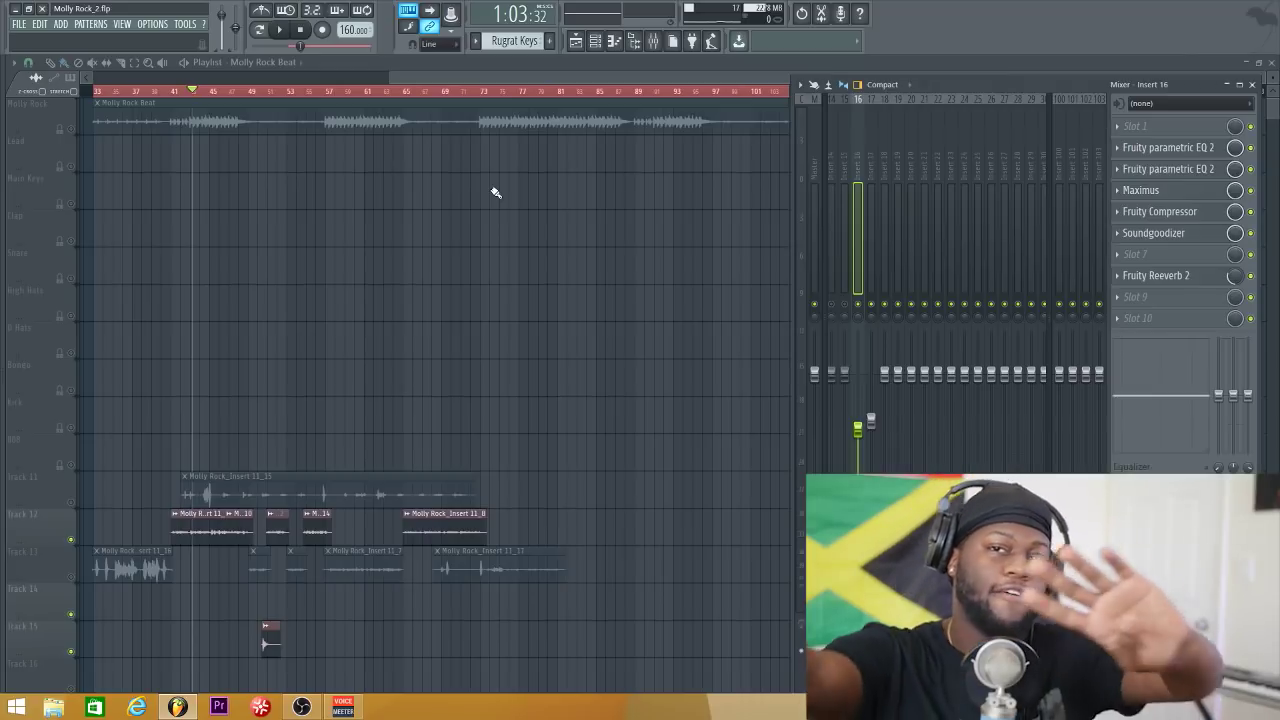
click(1211, 218)
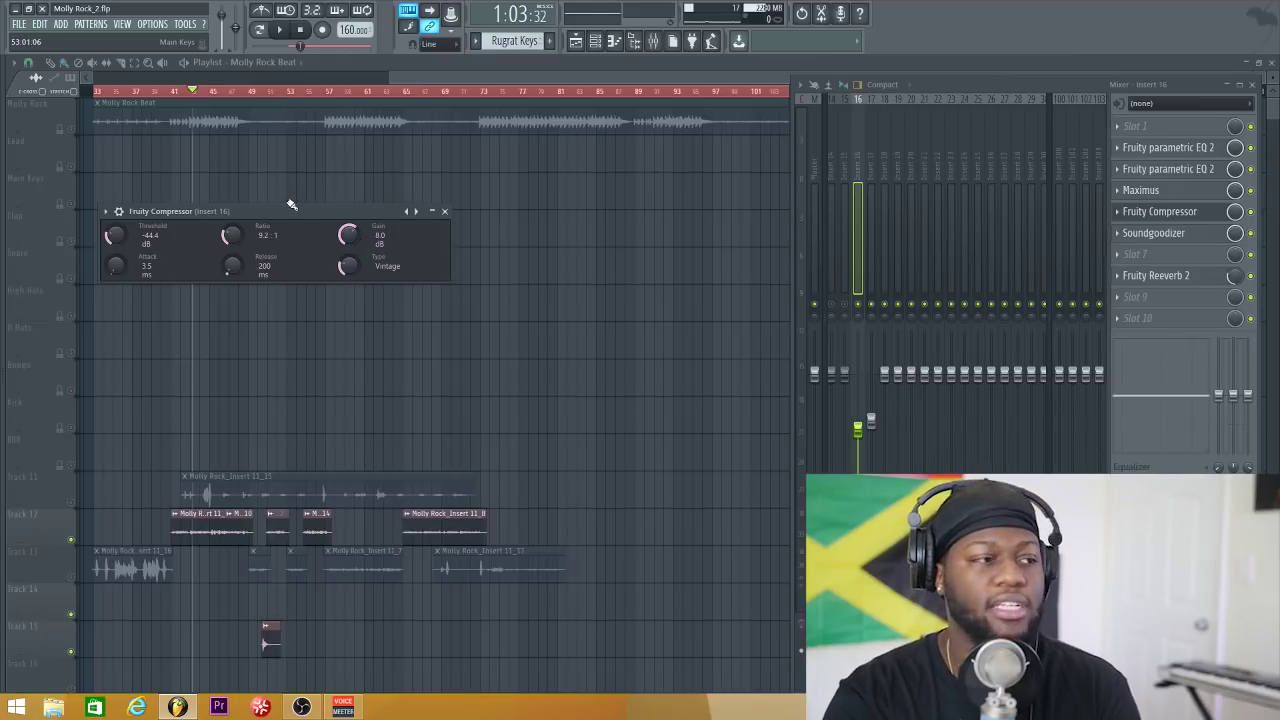
click(445, 211)
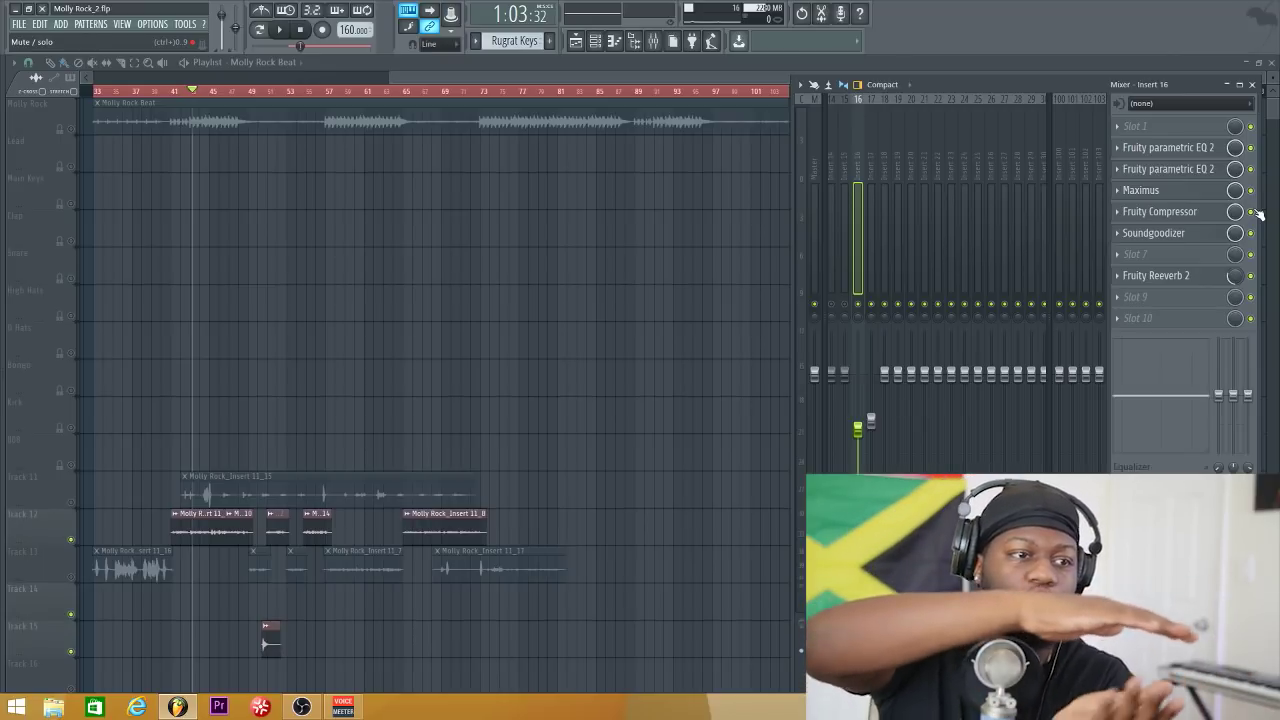
Audition Soundgoodizer modes A, C and D on Insert 16 while the vocals play, and return it to mode C
click(1190, 236)
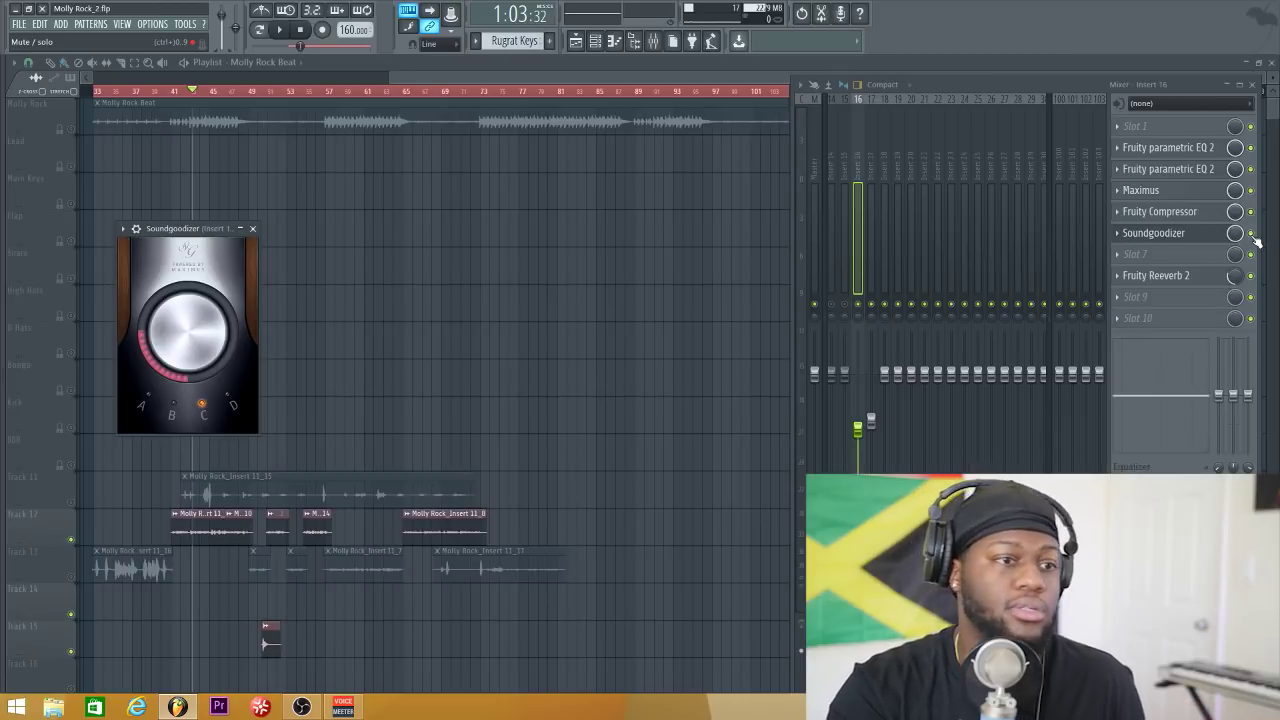
key(space)
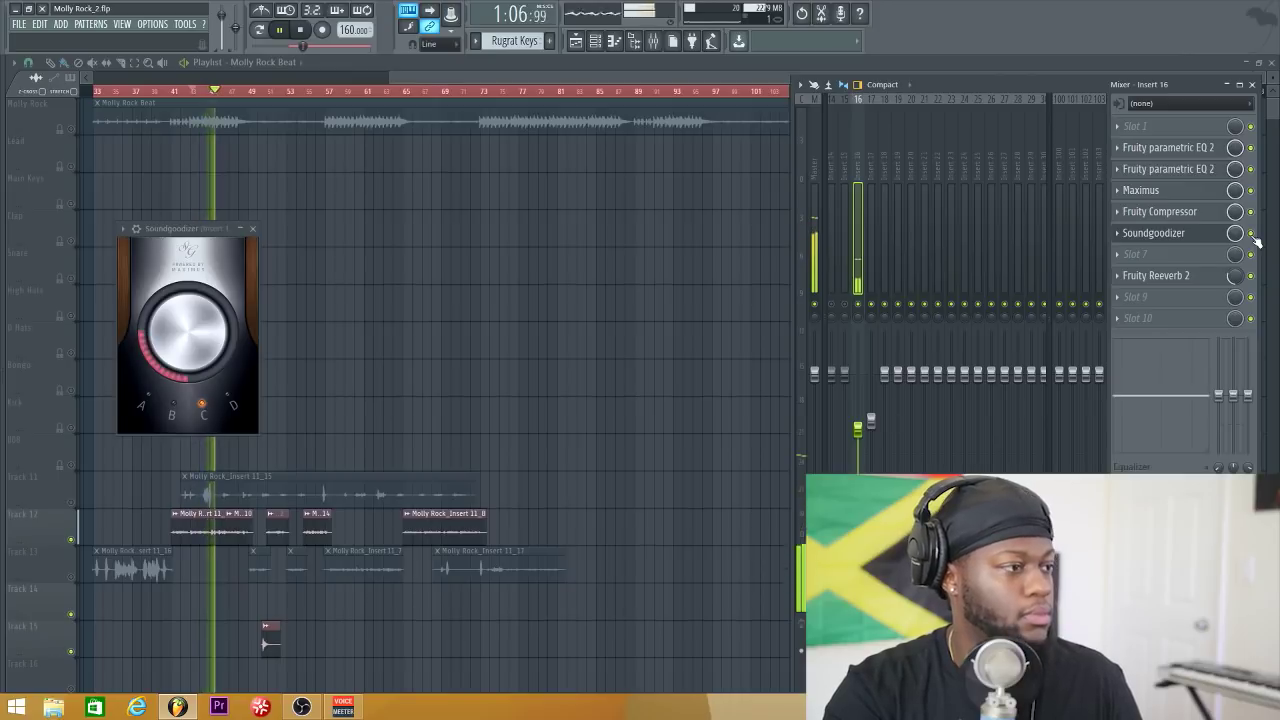
click(155, 403)
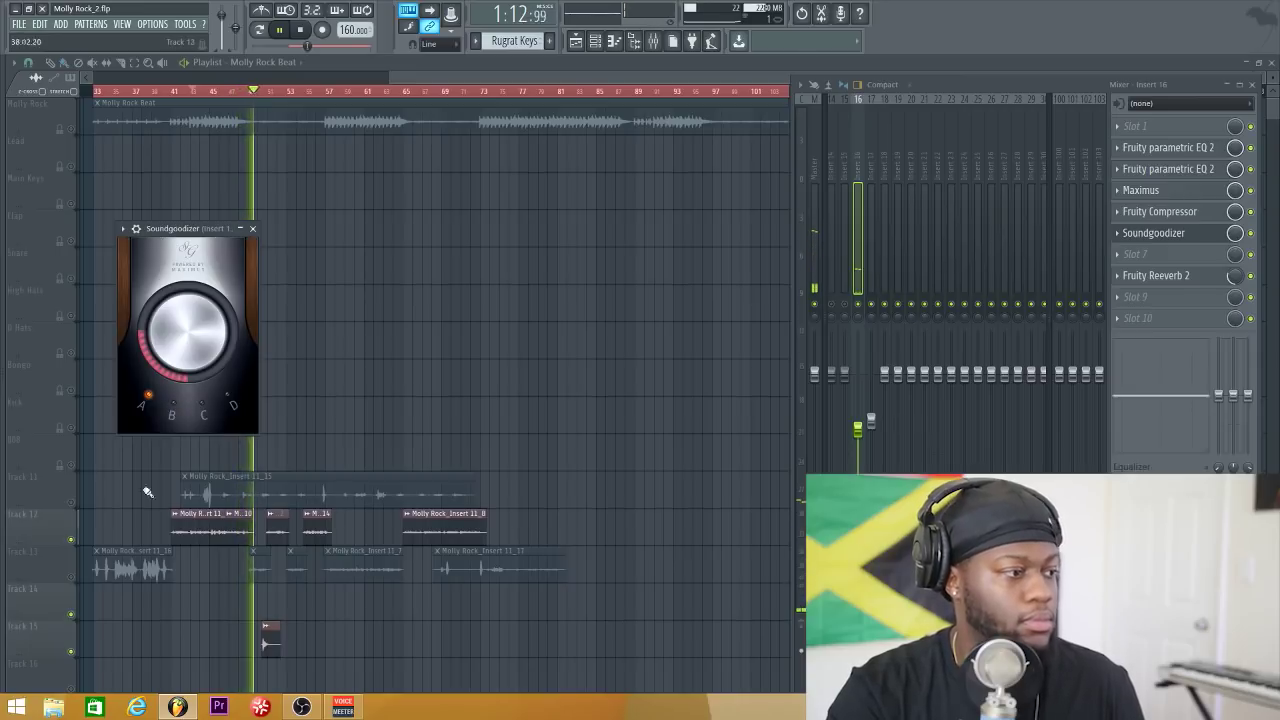
click(203, 407)
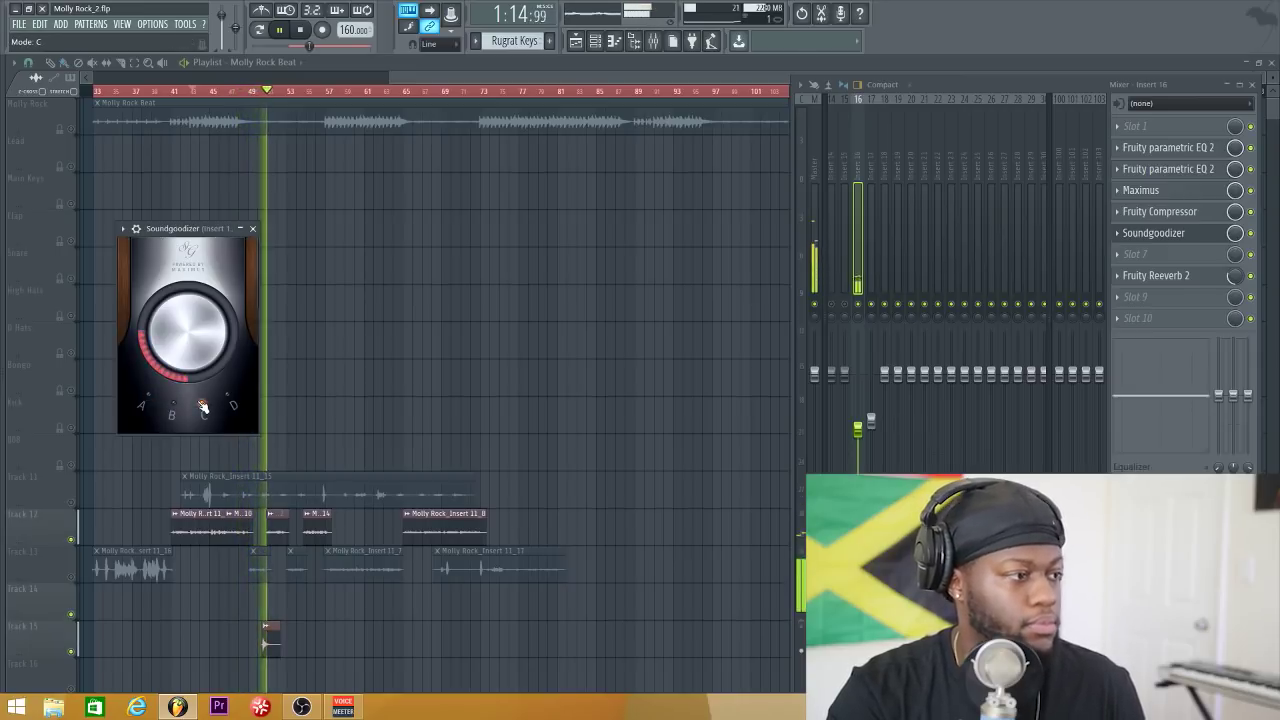
click(229, 405)
key(space)
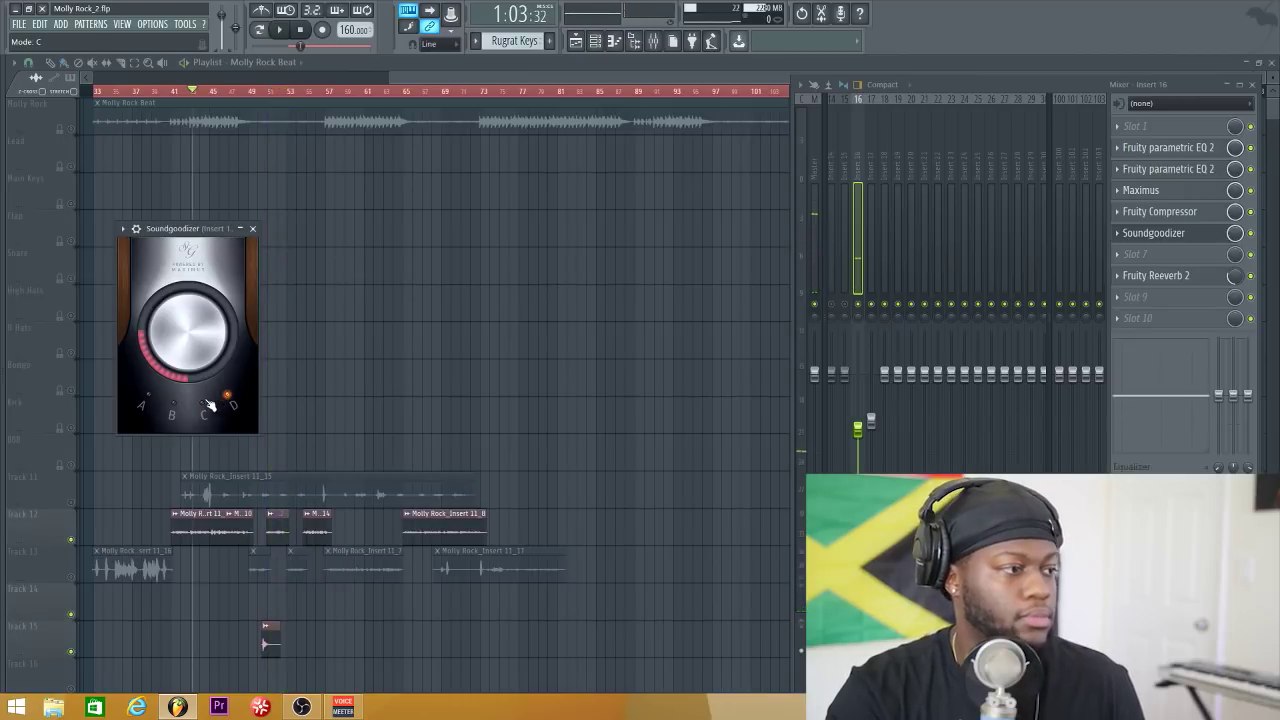
click(204, 409)
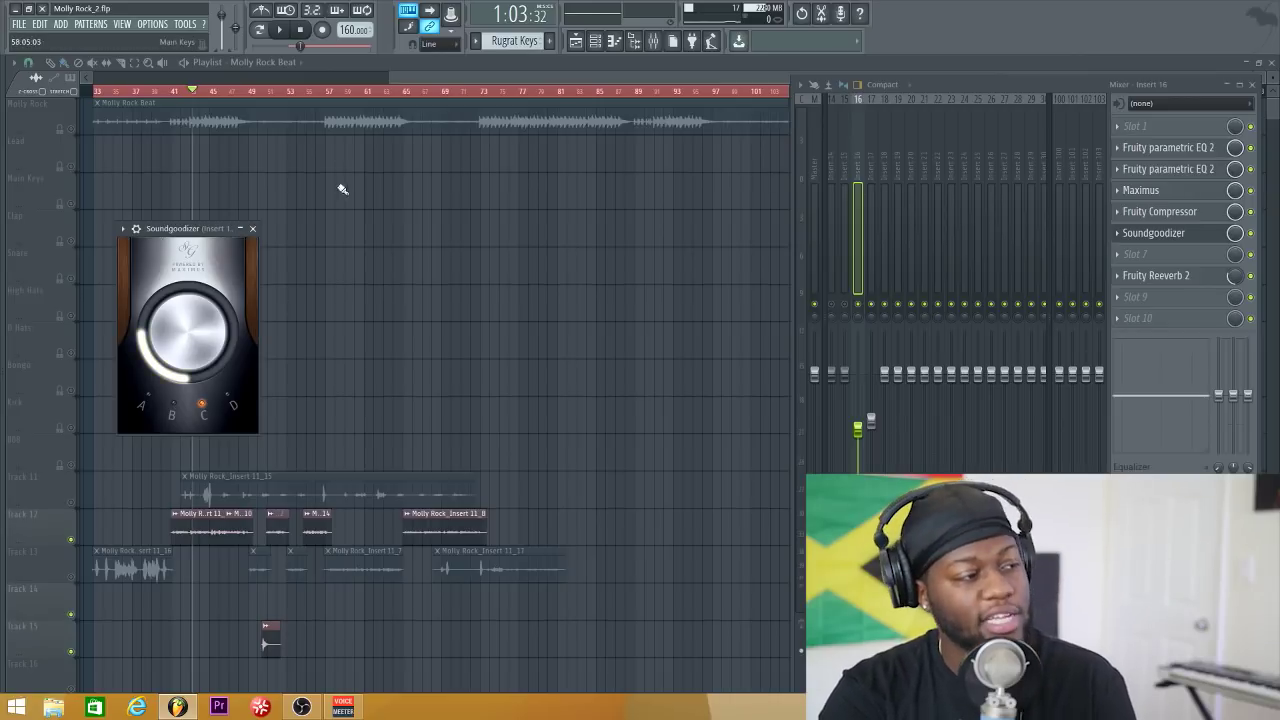
click(252, 228)
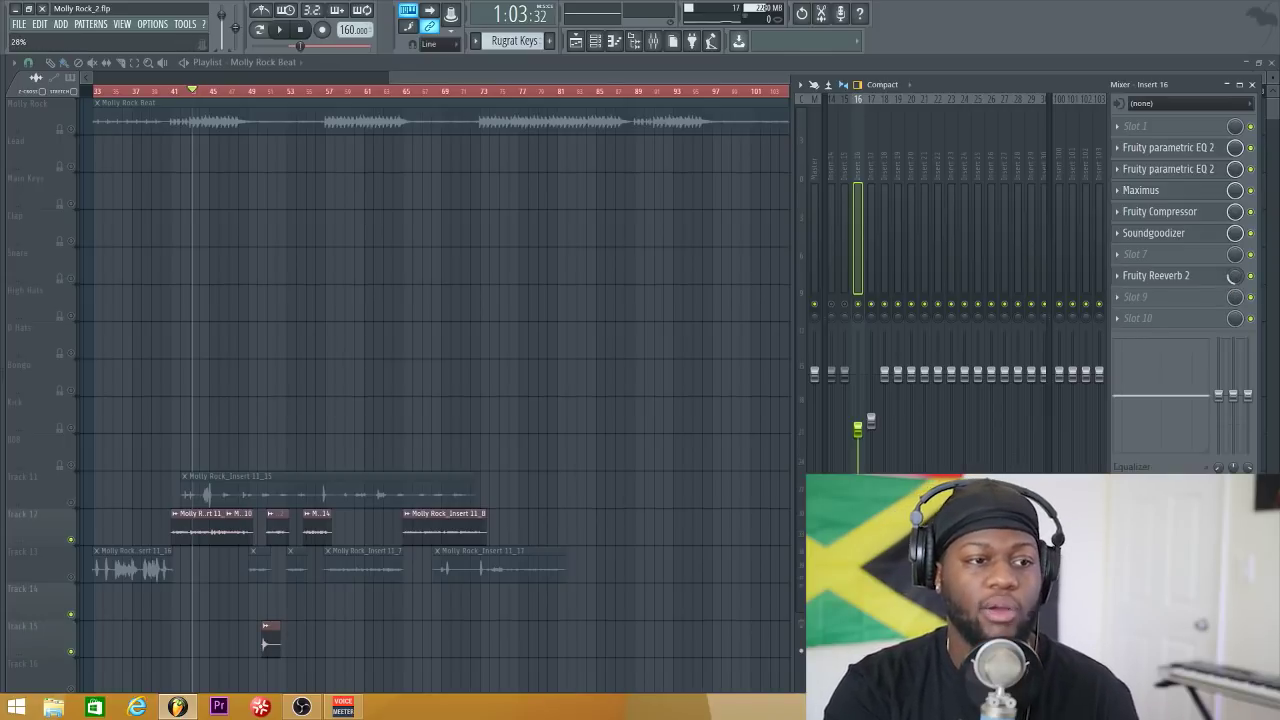
Review the Fruity Reeverb 2 settings on Insert 16 and save the project
click(1172, 277)
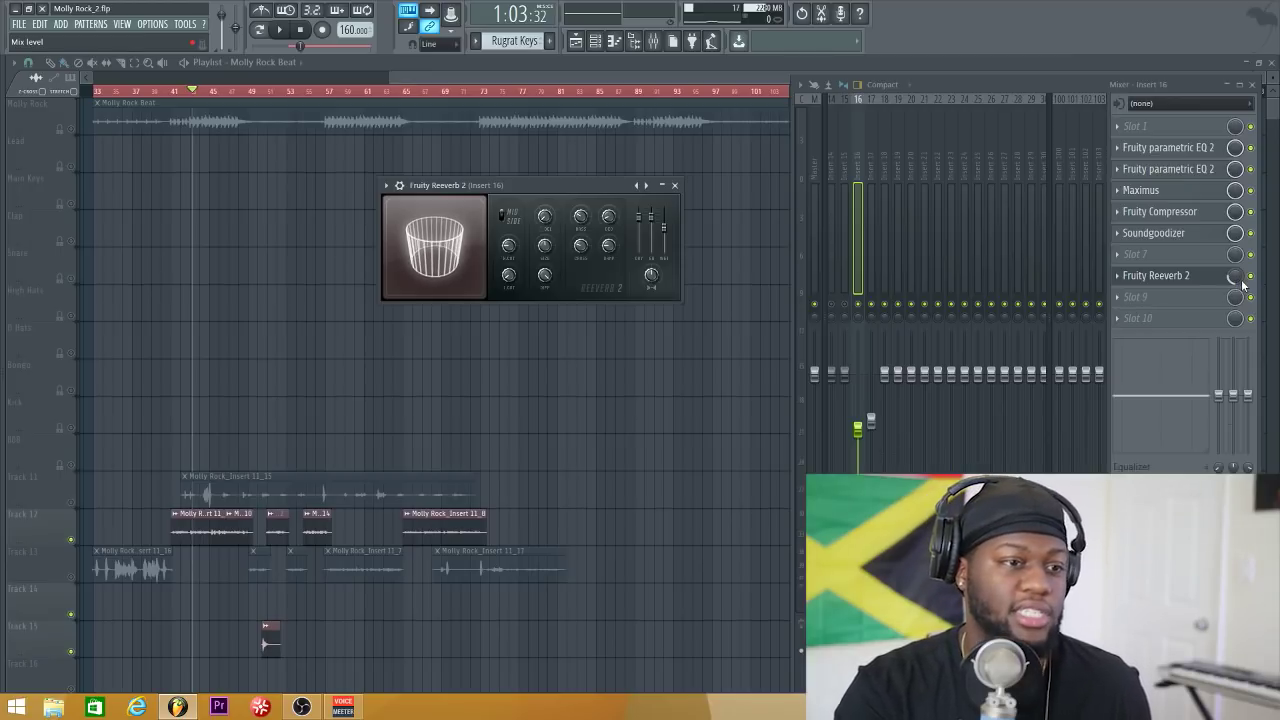
click(18, 25)
click(38, 81)
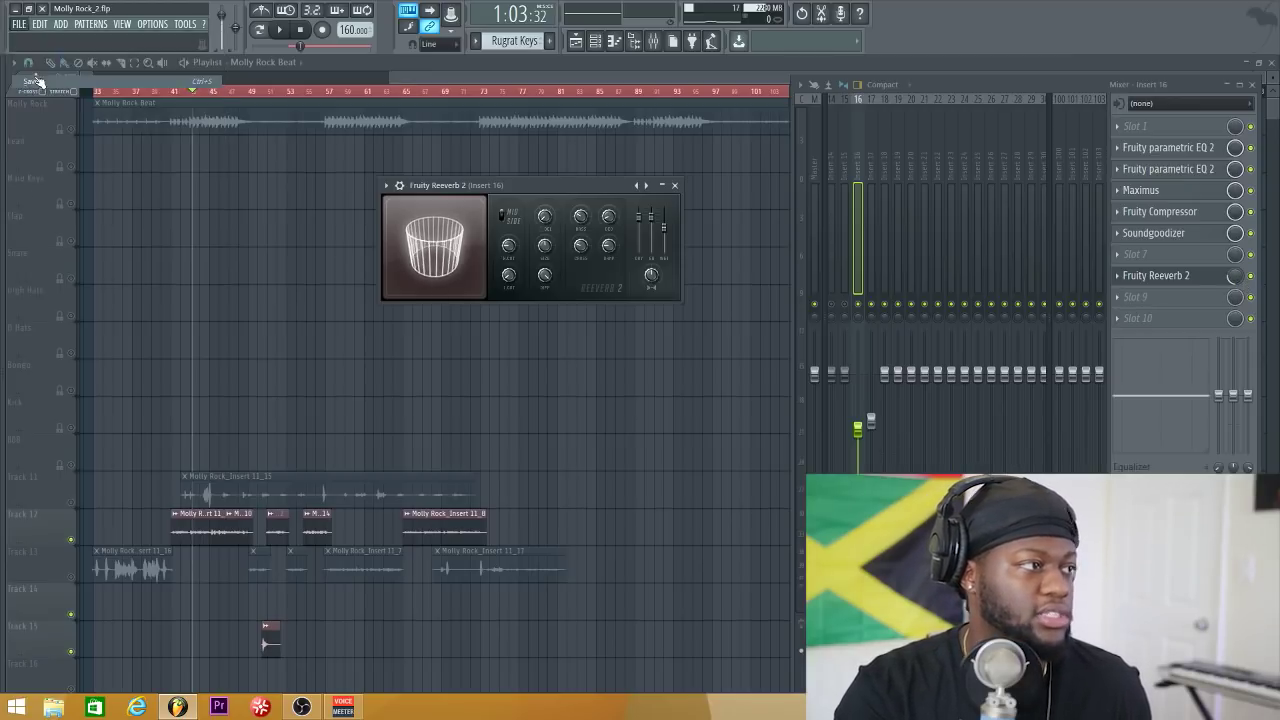
click(674, 185)
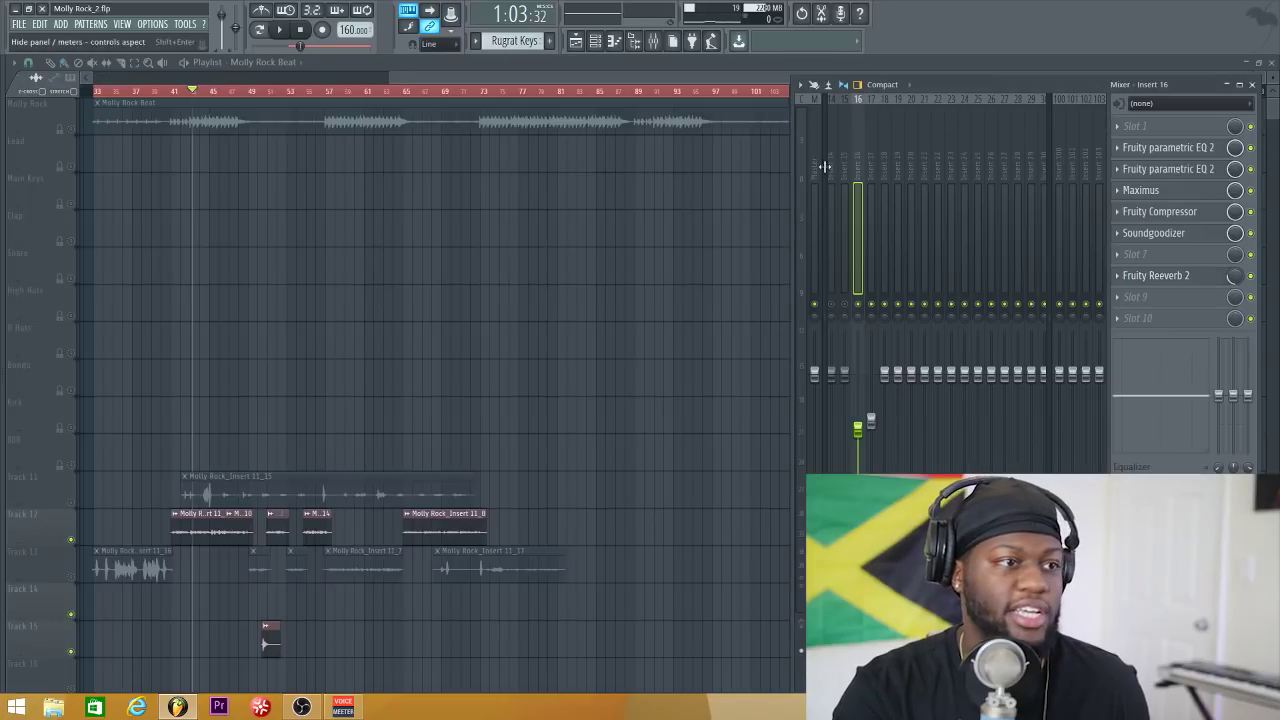
Show the Insert 17 effects, unmute Track 11, and play the vocals with Track 12 muted and unmuted to compare them
click(870, 135)
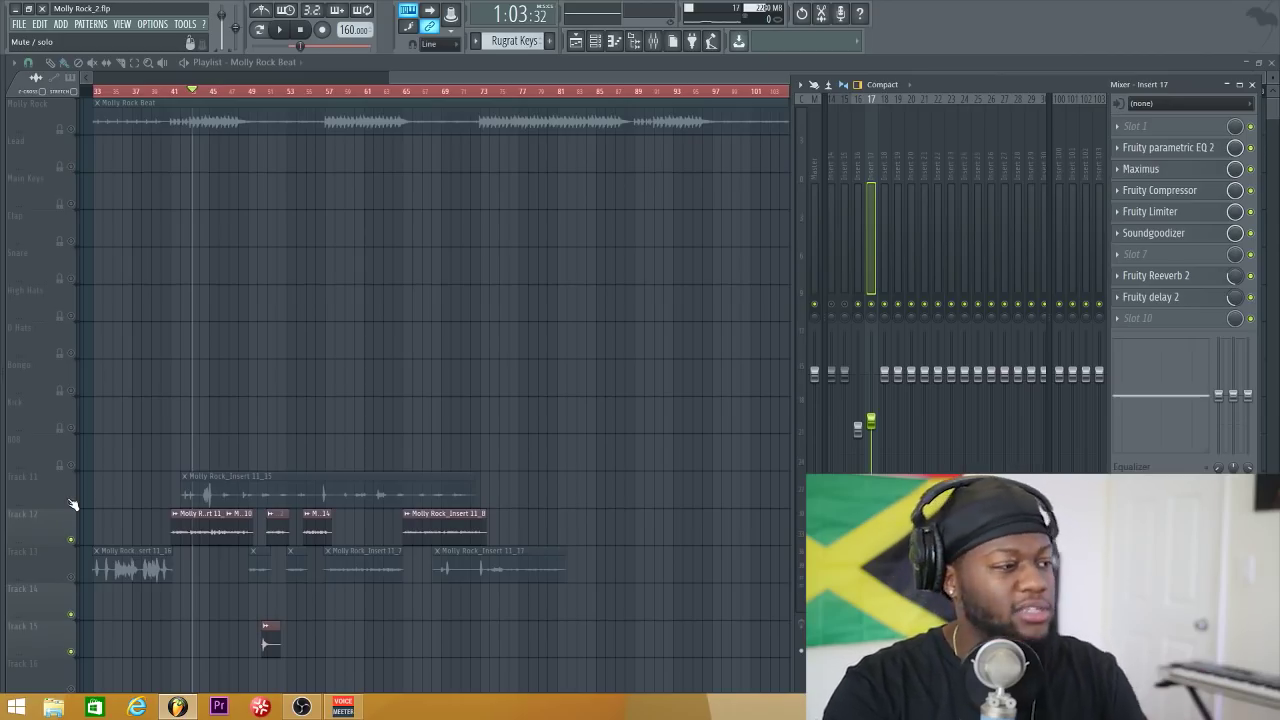
click(71, 503)
key(space)
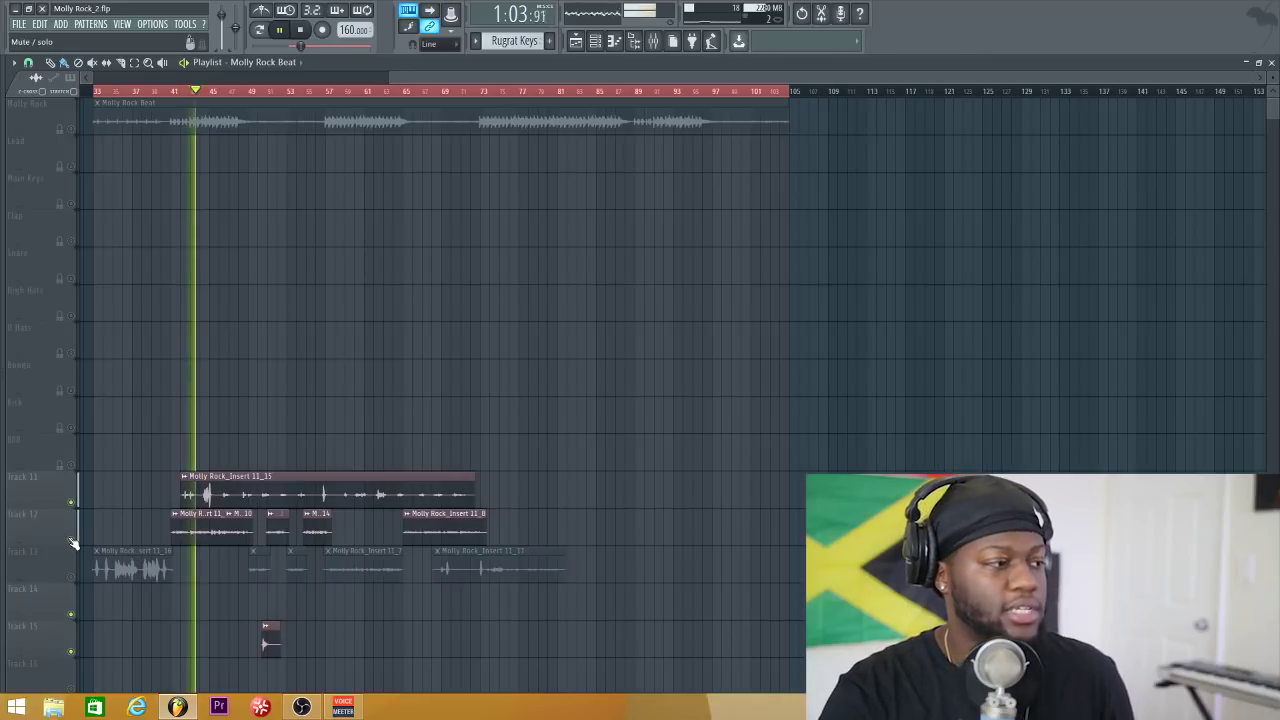
click(71, 540)
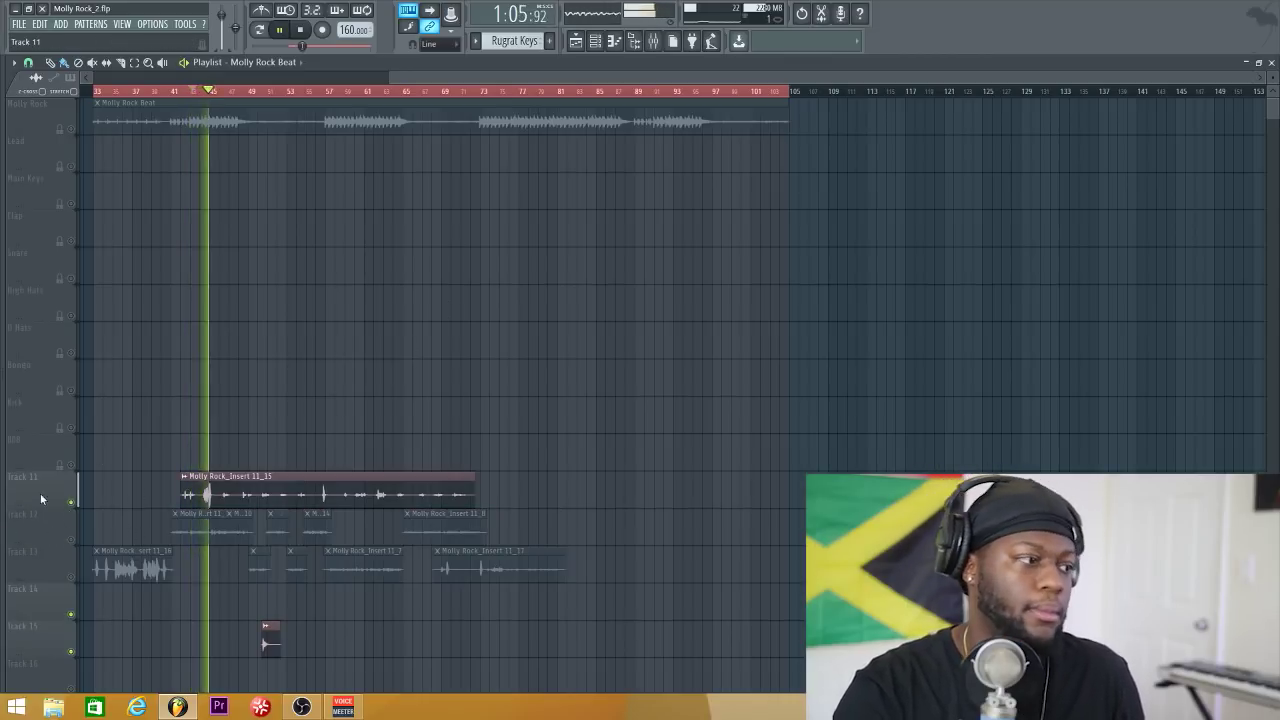
click(71, 540)
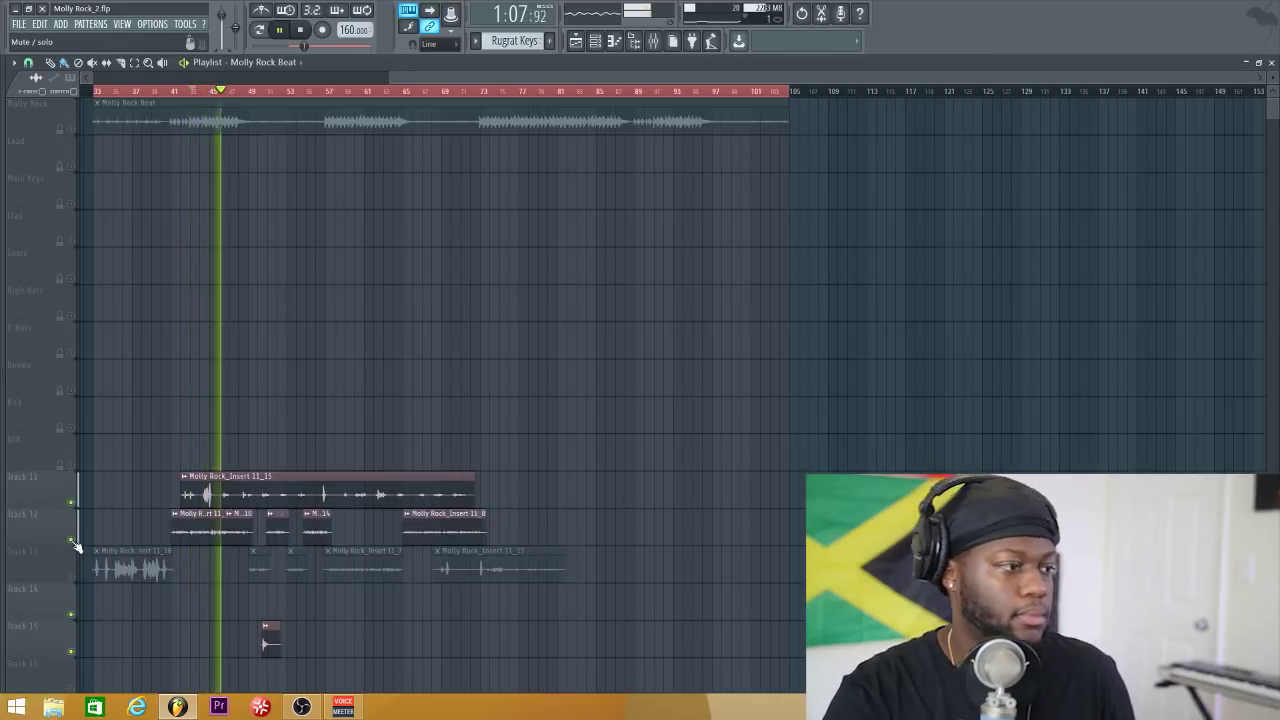
click(652, 41)
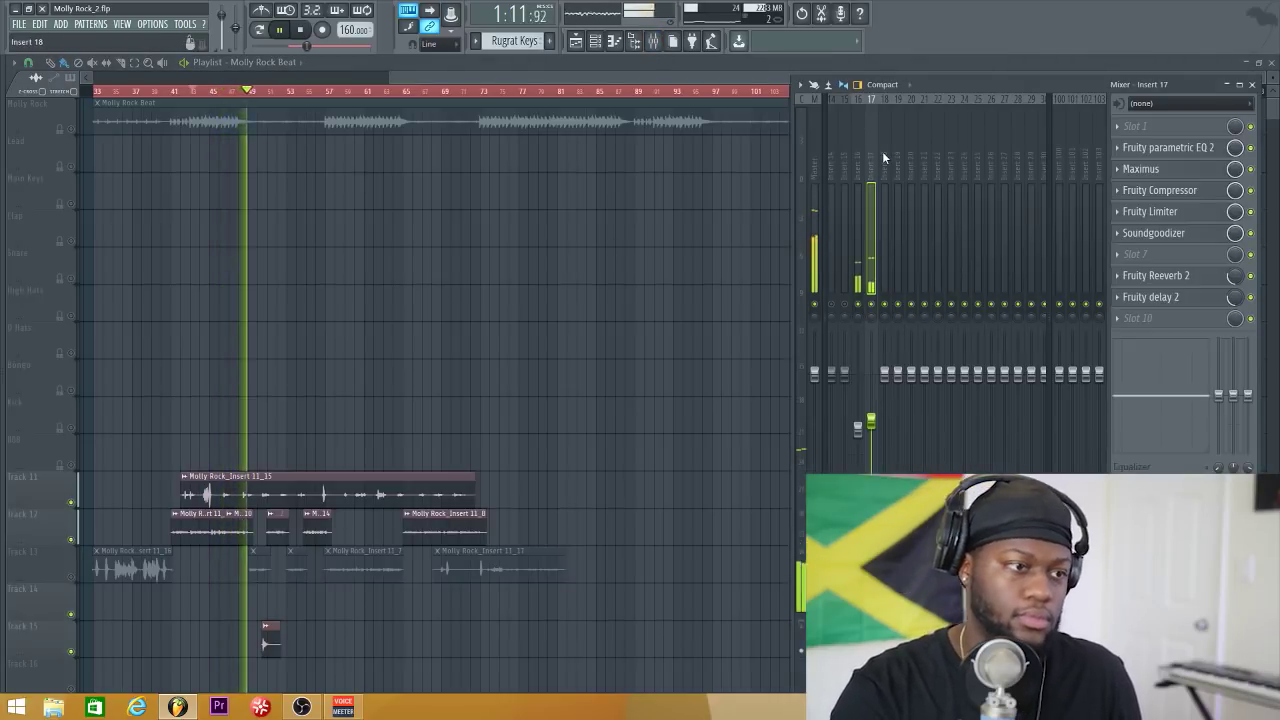
key(space)
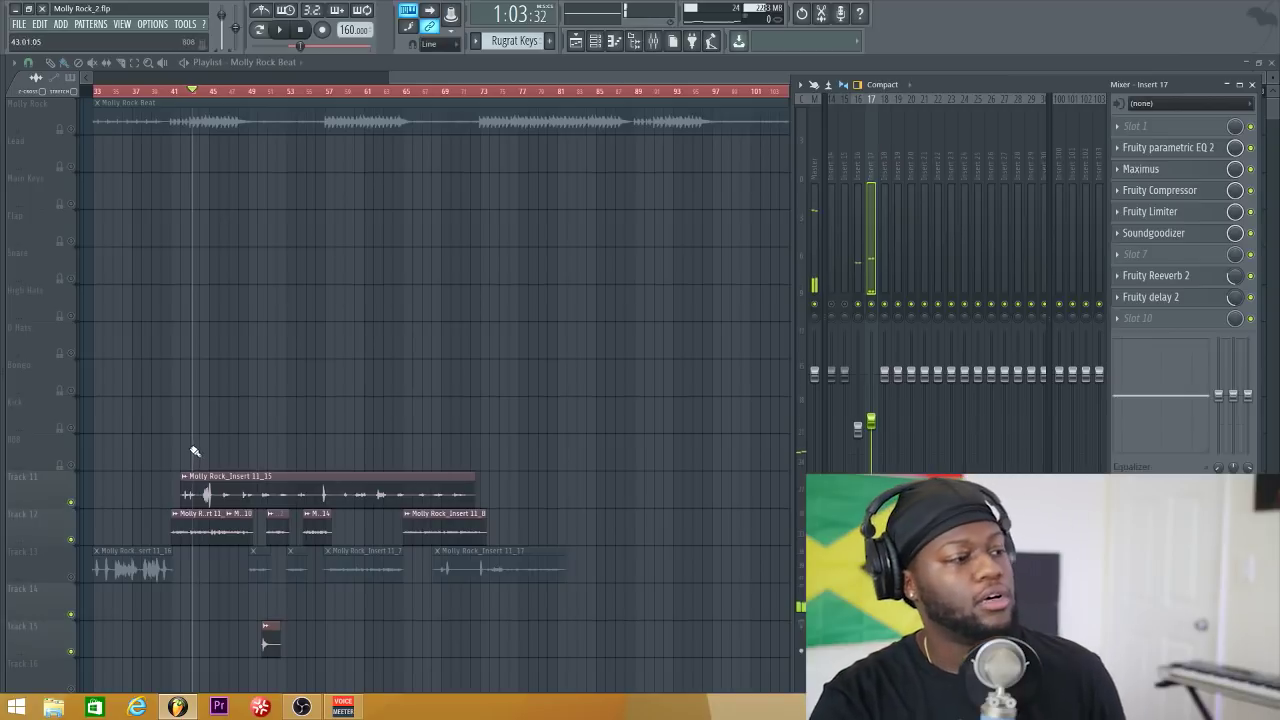
Mute Track 12 in the playlist and show the Insert 17 effect chain in the mixer
key(F9)
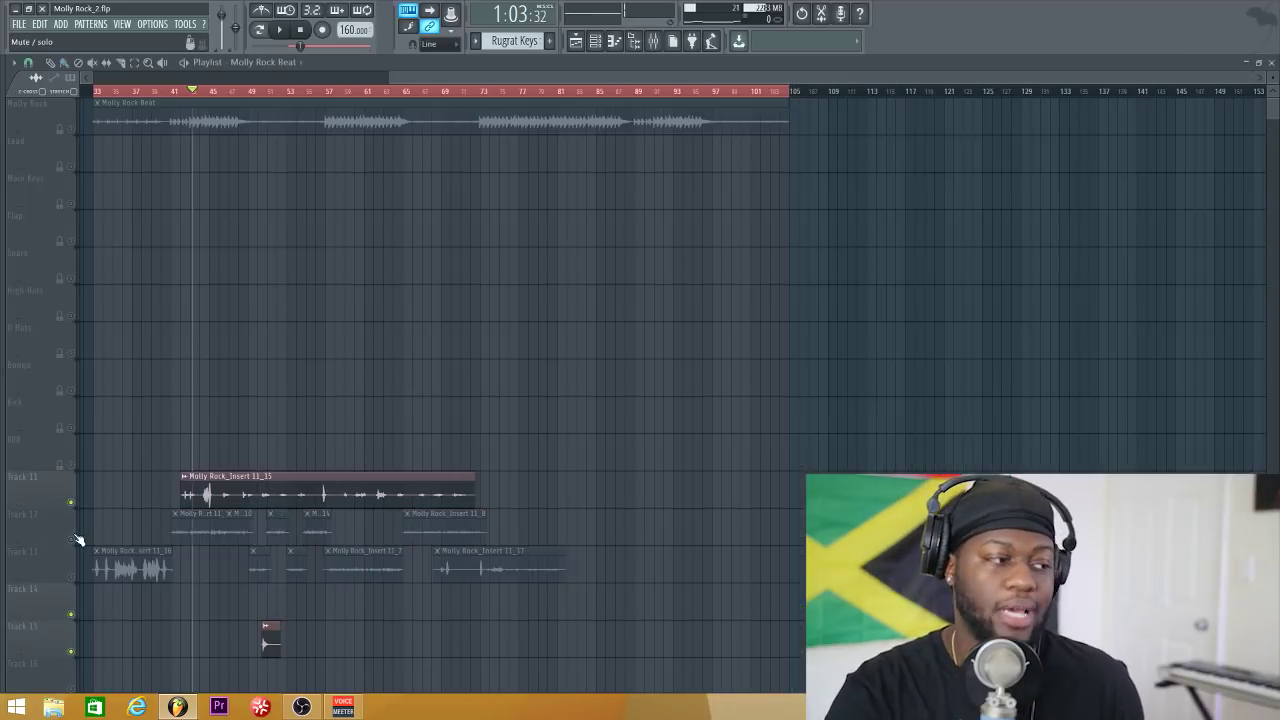
click(653, 46)
click(883, 136)
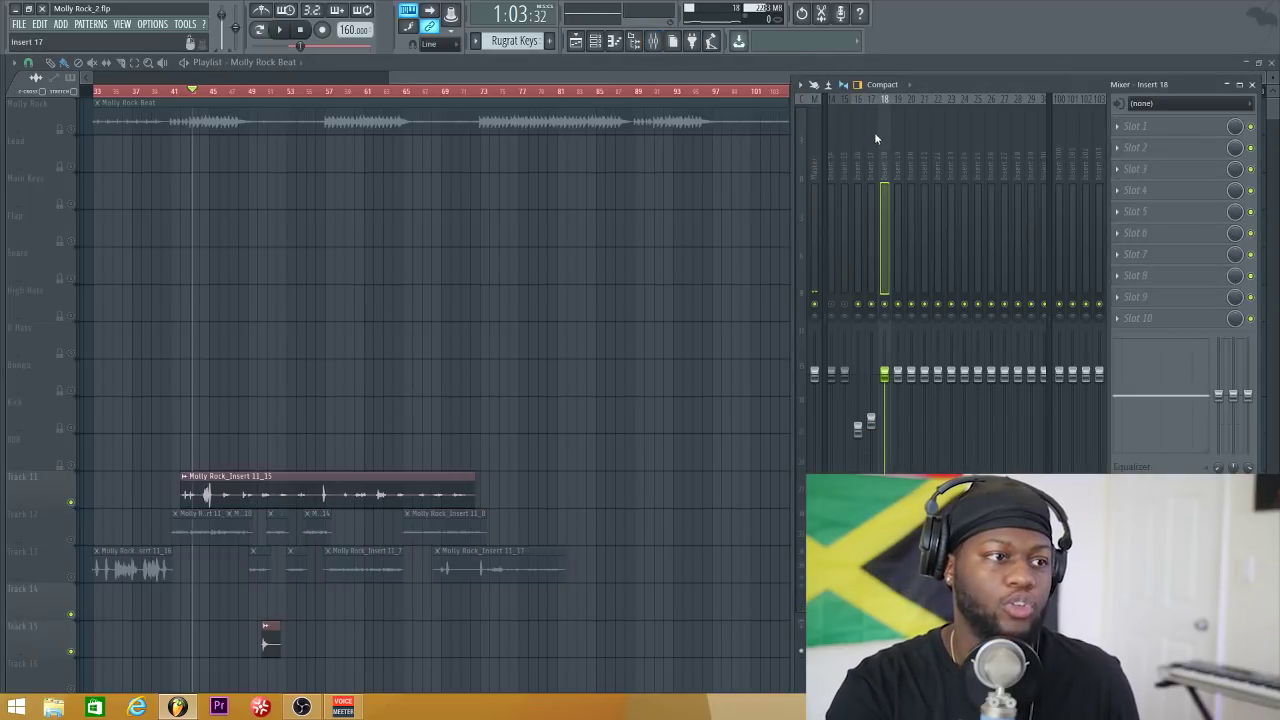
click(873, 135)
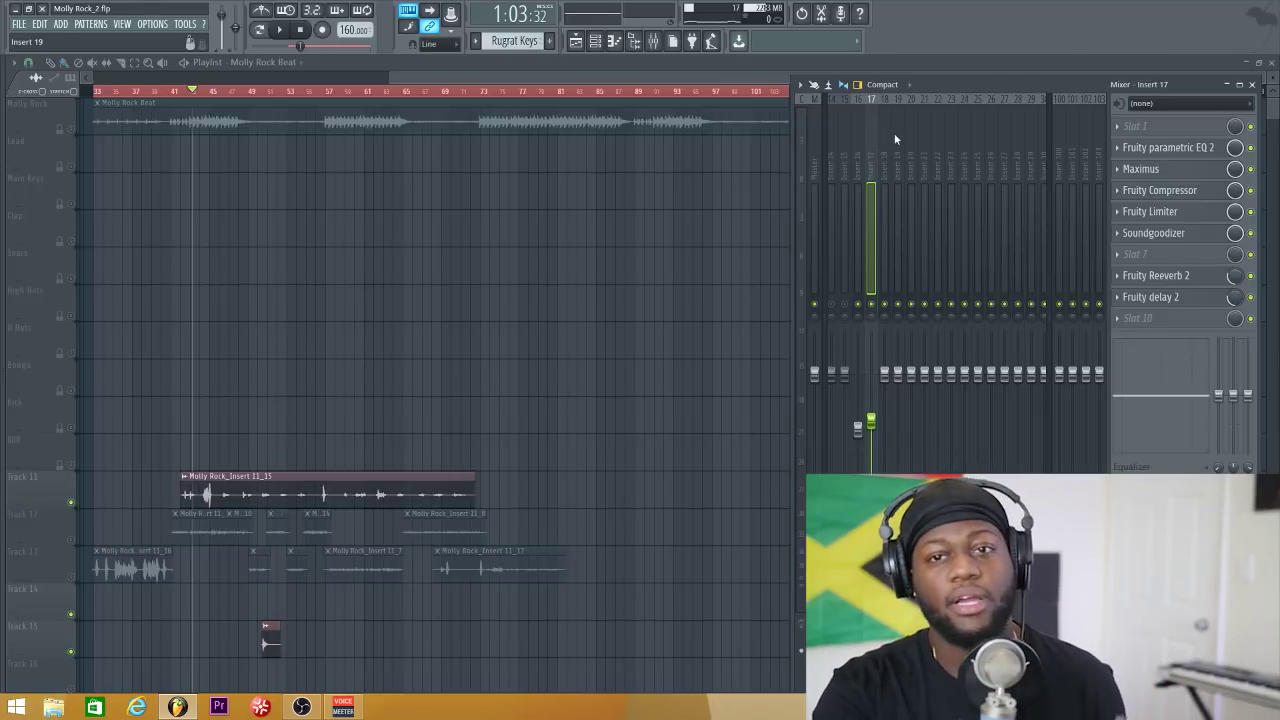
Examine the Fruity Parametric EQ 2 curve on Insert 17, including the low cut, high cut and peaking bands 5 and 6
click(1135, 147)
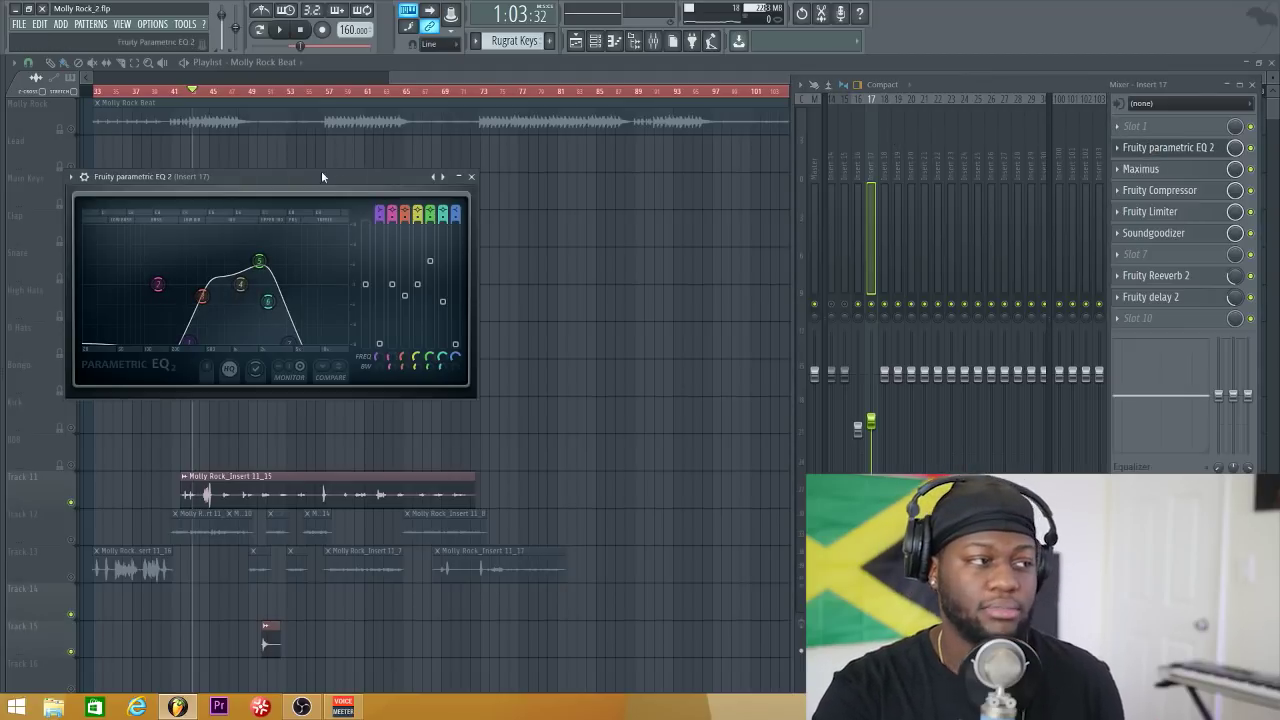
drag(306, 180, 586, 200)
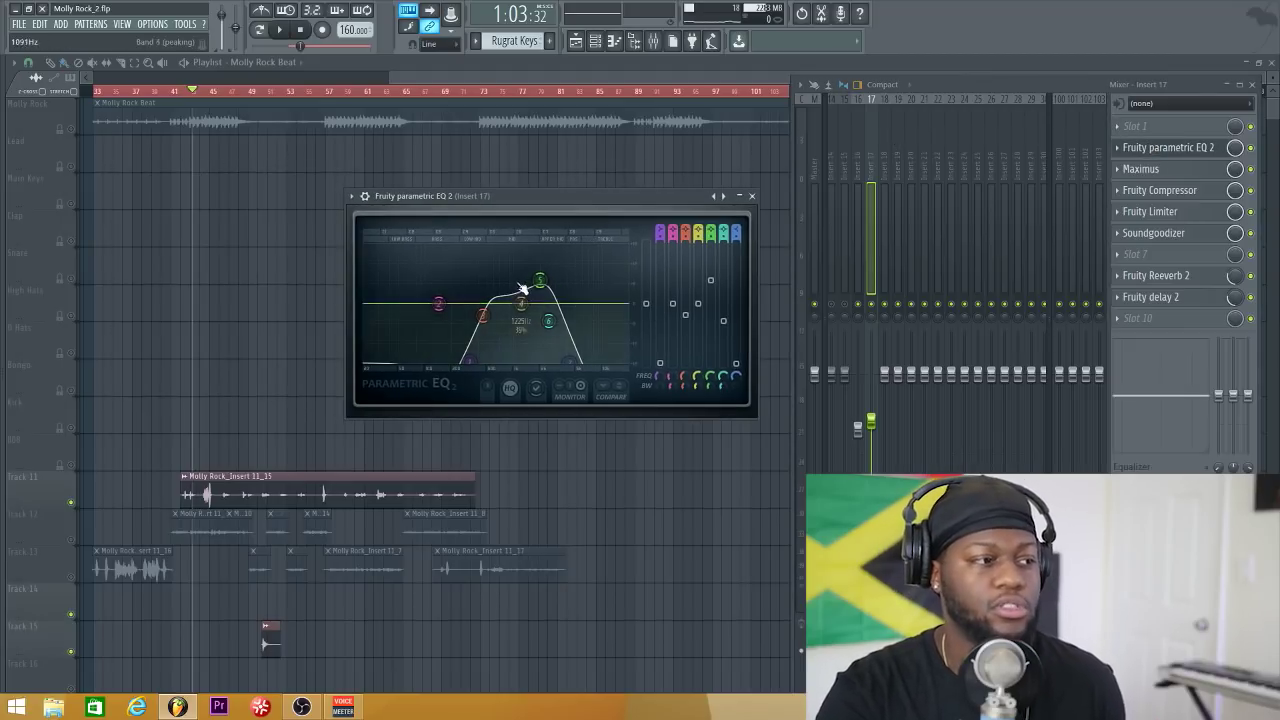
drag(469, 350, 478, 364)
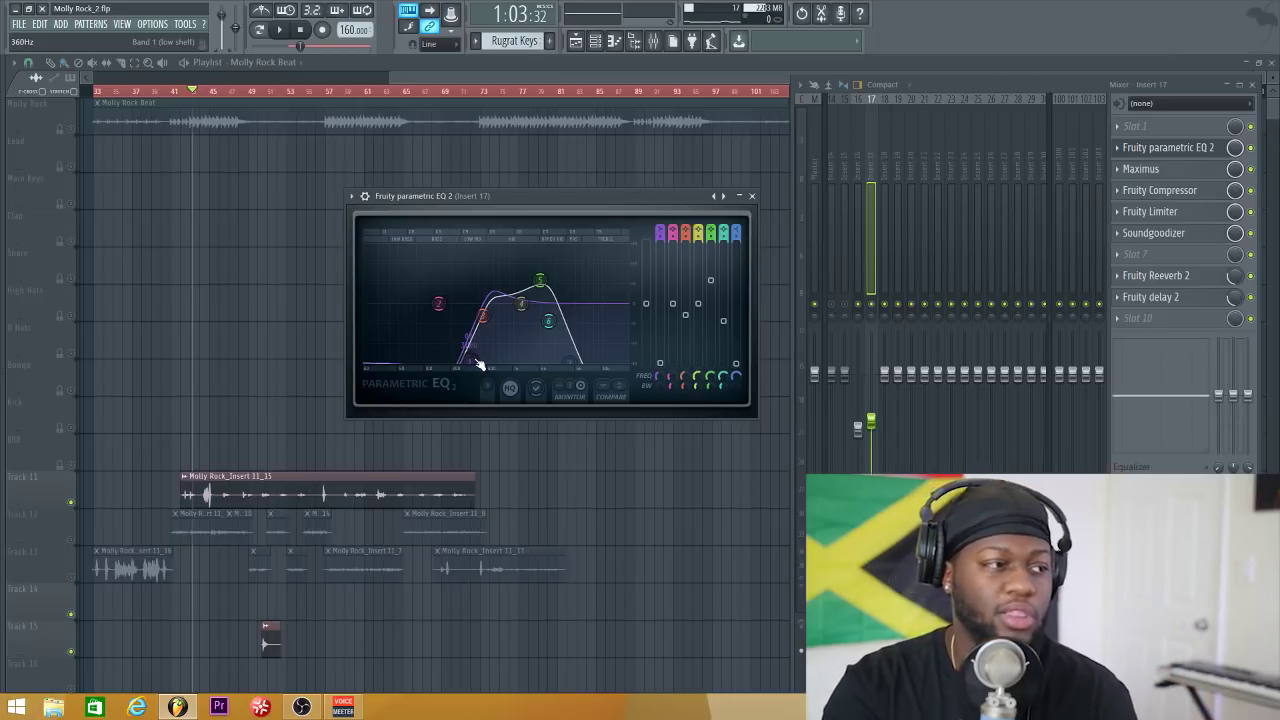
drag(572, 362, 580, 366)
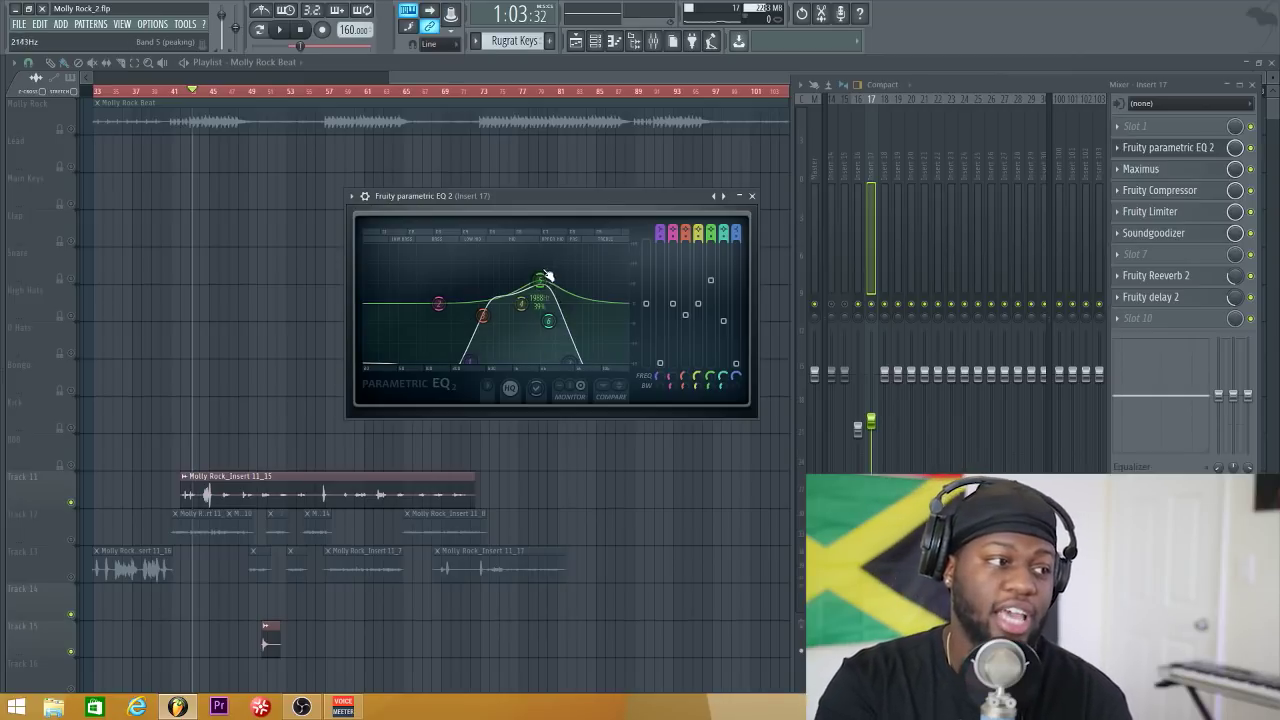
drag(547, 280, 546, 287)
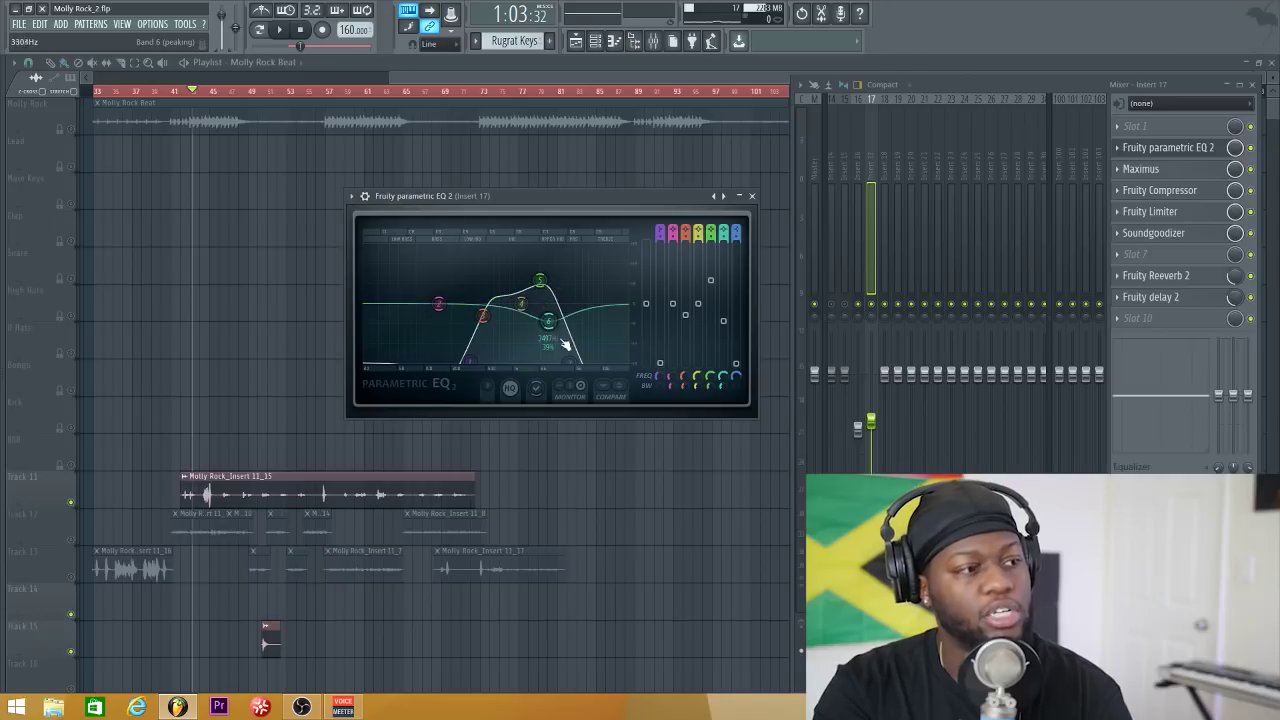
drag(579, 367, 576, 366)
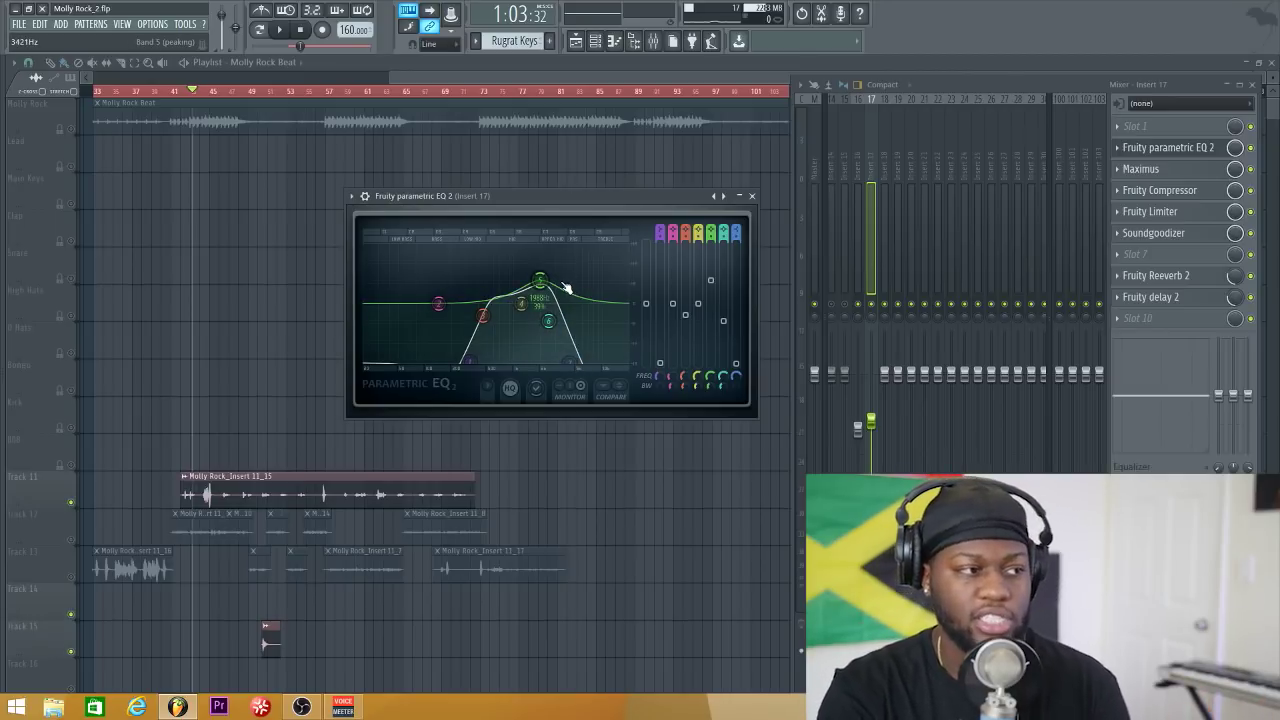
Play the Track 11 vocals to compare them with Insert 17's Fruity Parametric EQ 2 bypassed and enabled
click(1251, 149)
key(space)
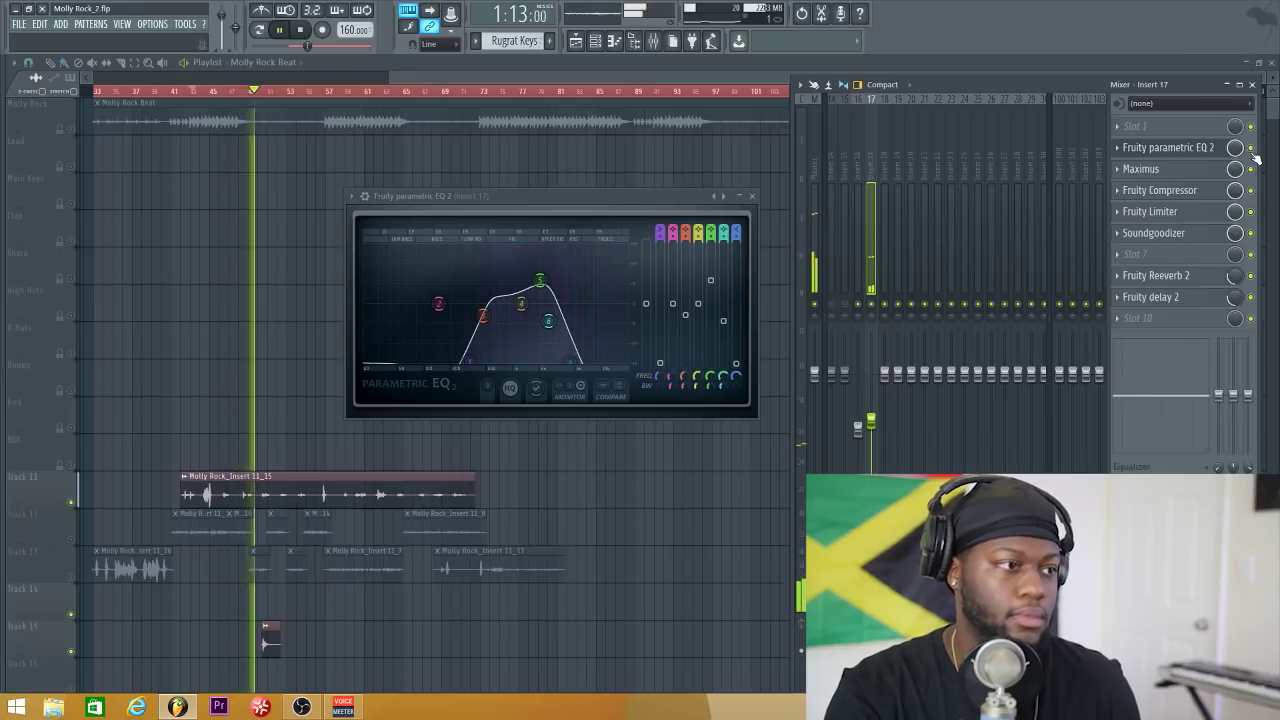
key(space)
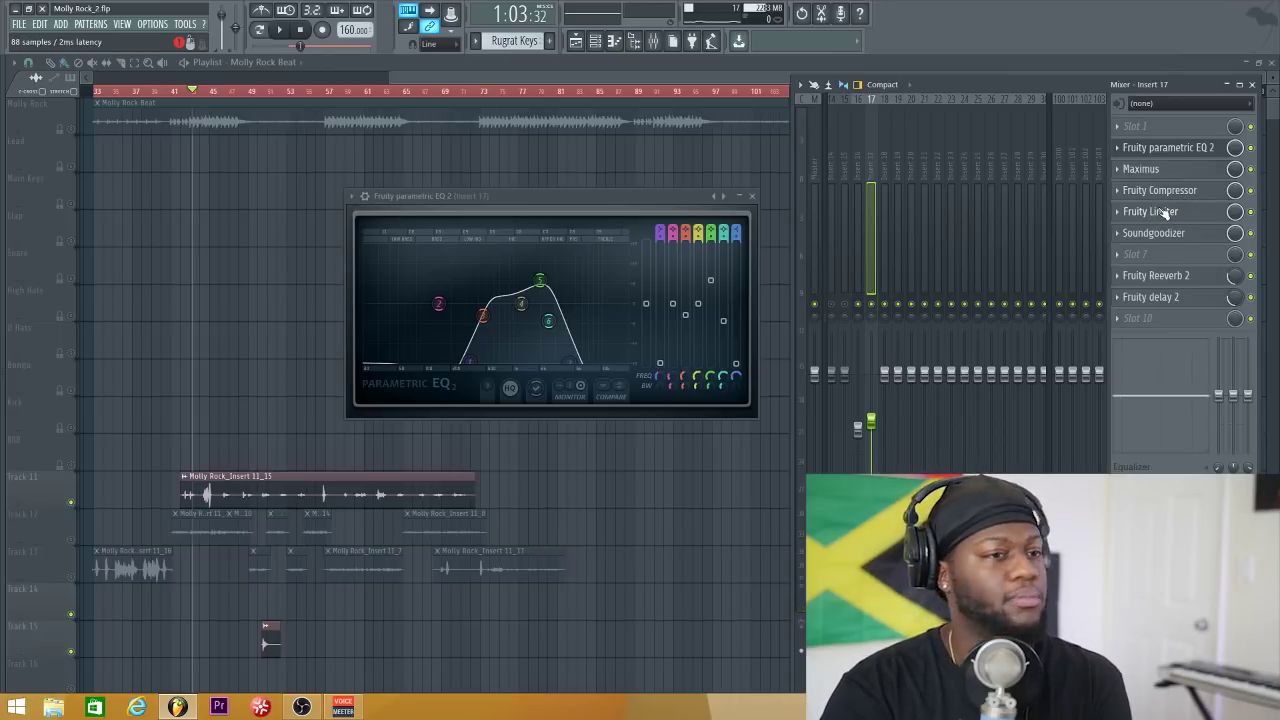
Review the Fruity Limiter on Insert 17 while the Track 11 vocals play, and close its window
click(1160, 212)
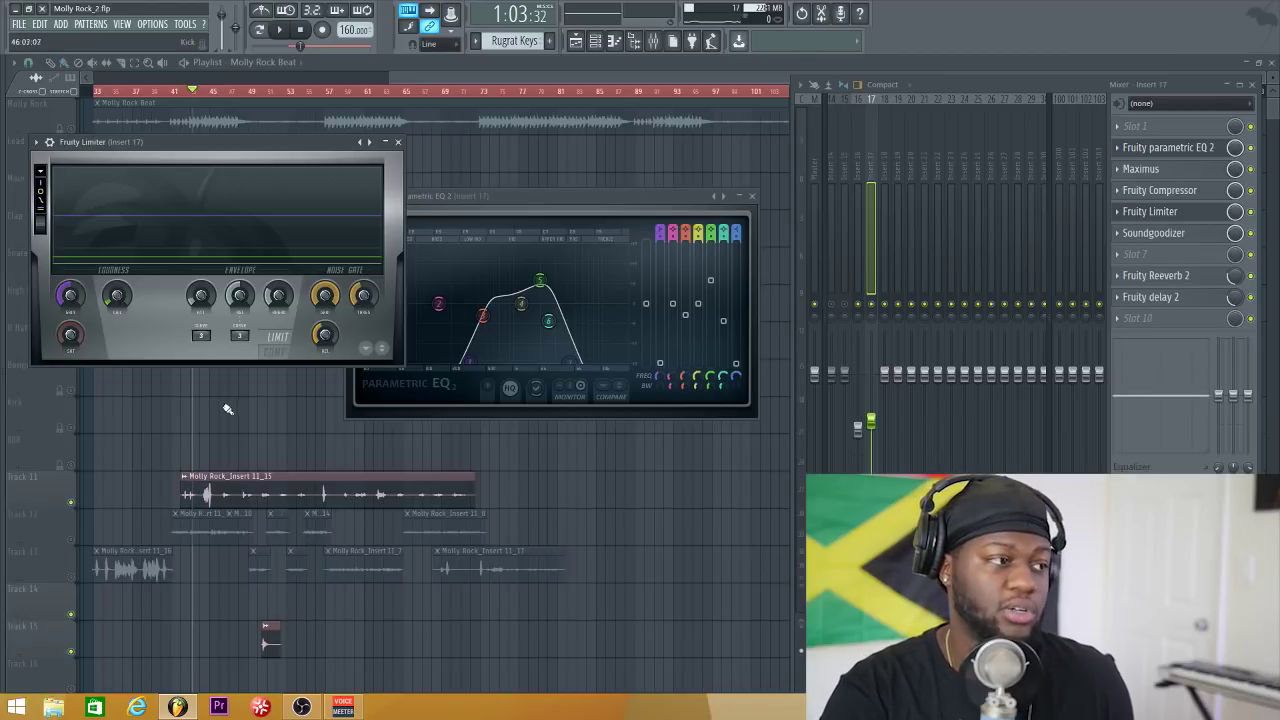
key(space)
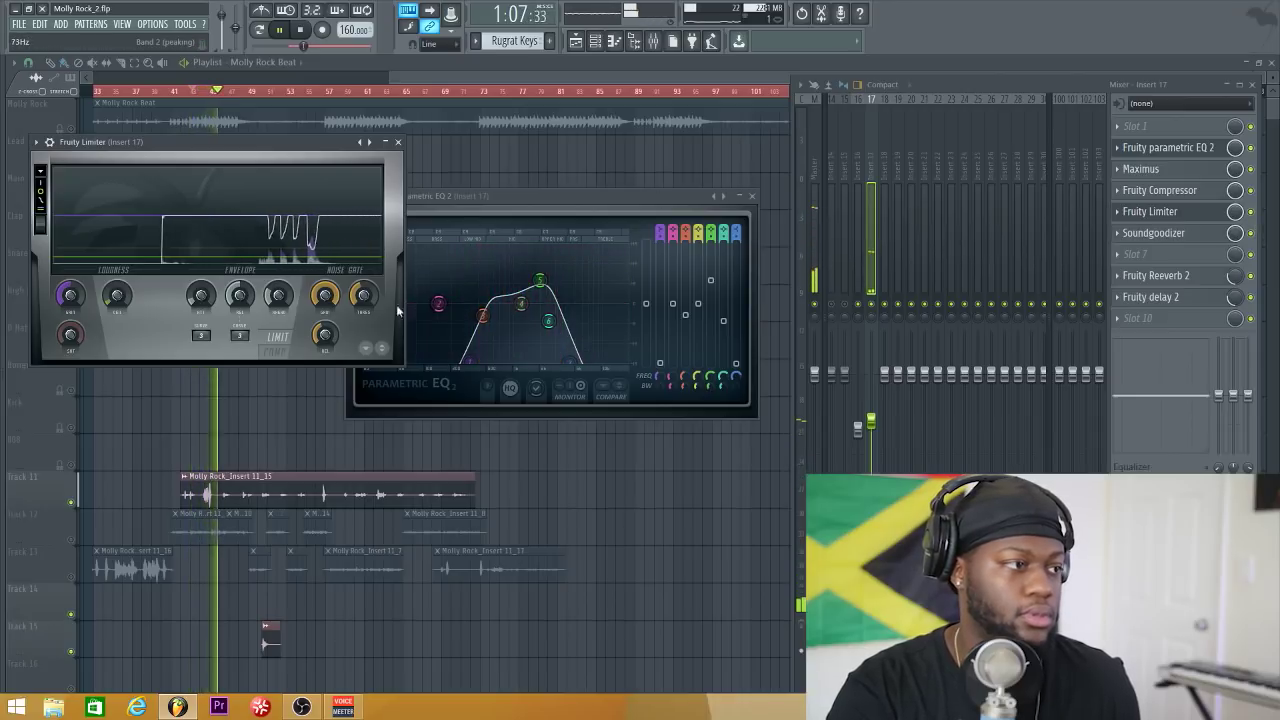
key(space)
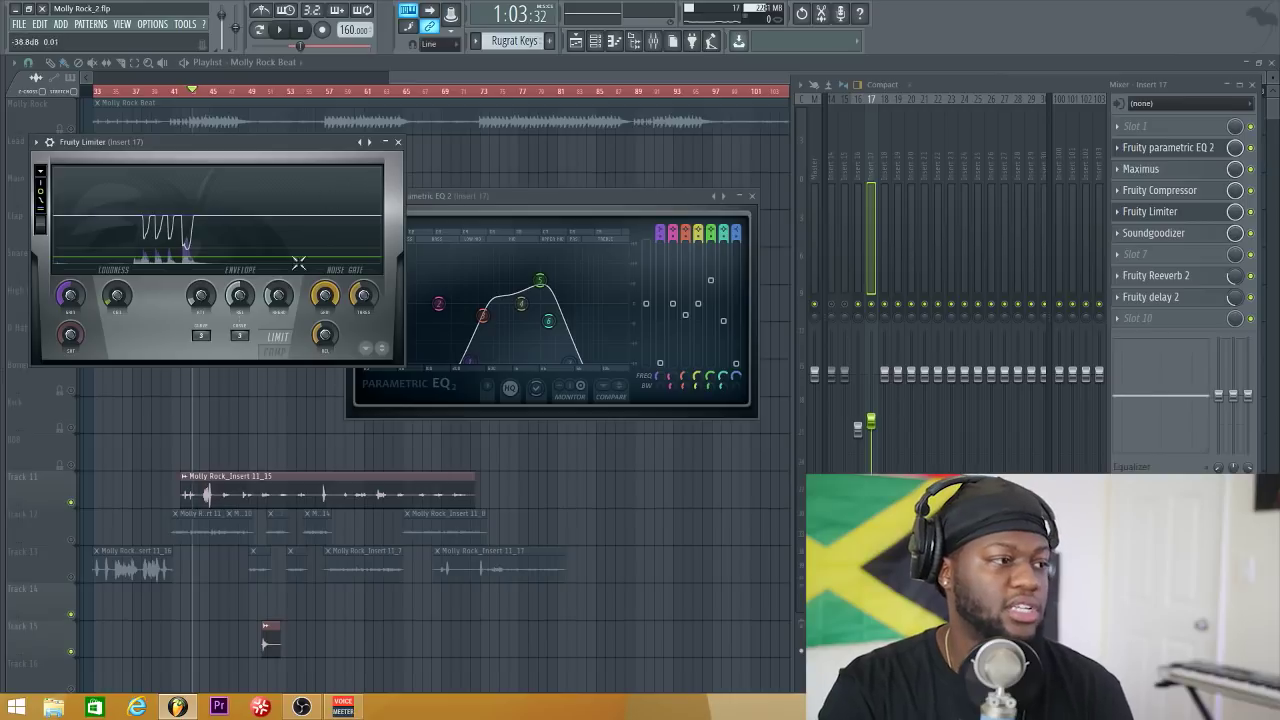
click(397, 142)
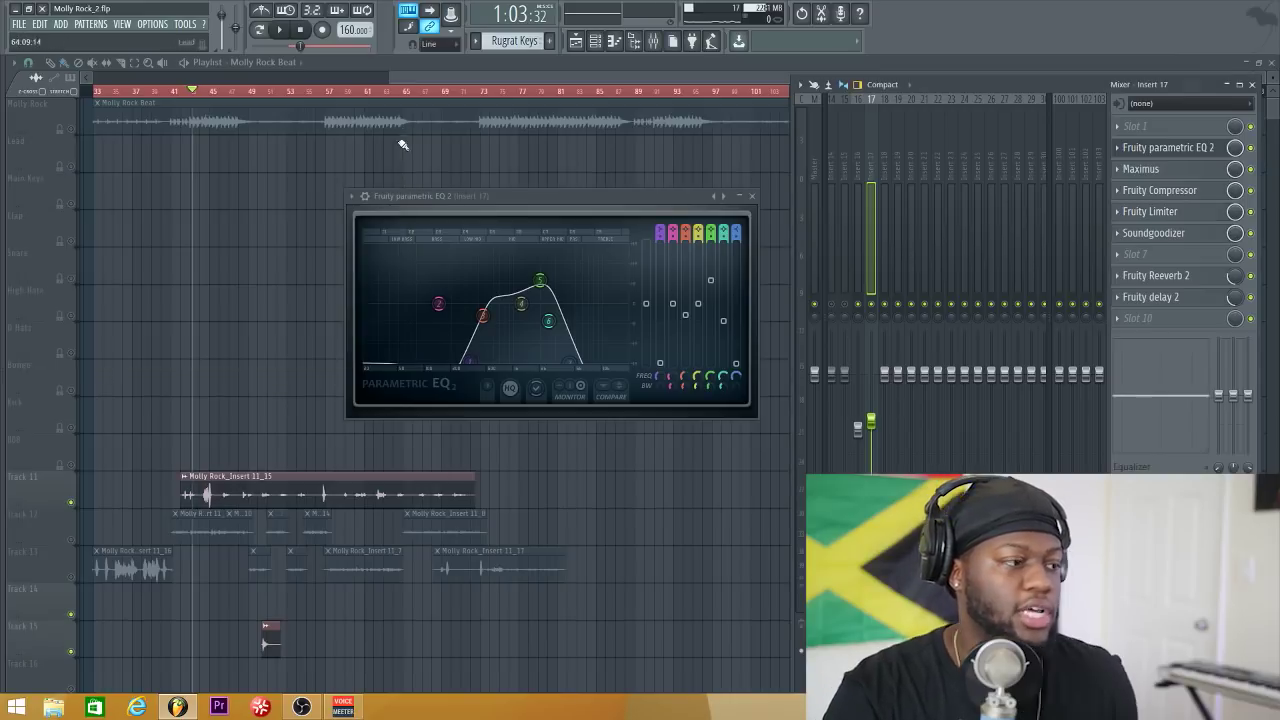
Show the Fruity Delay 2 settings on Insert 17 below the equalizer window and play the vocals to hear the delay
click(1152, 297)
drag(213, 188, 647, 415)
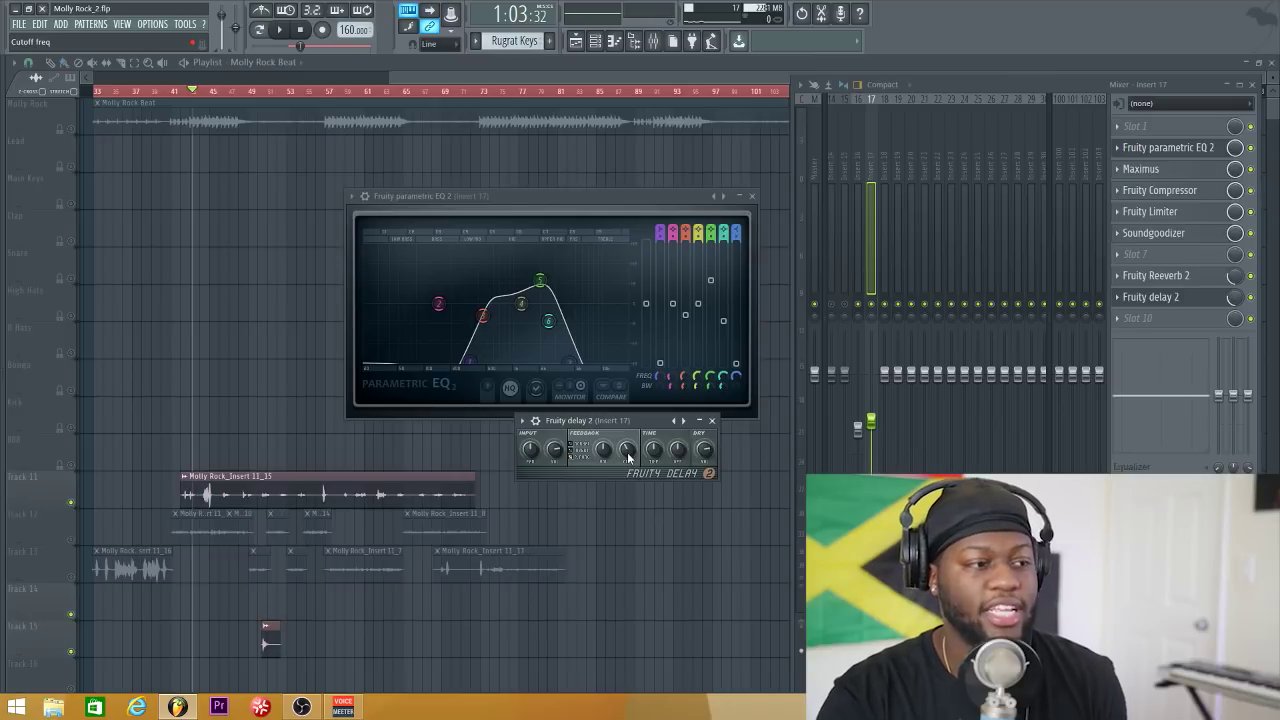
key(space)
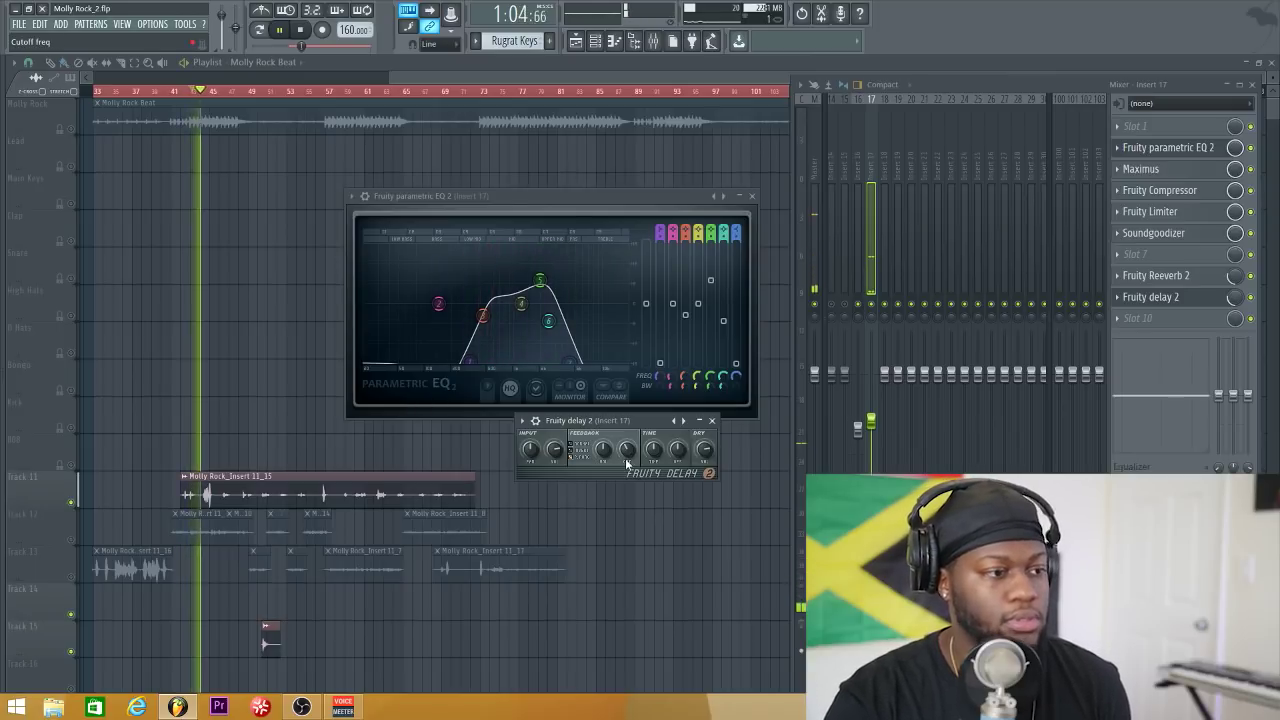